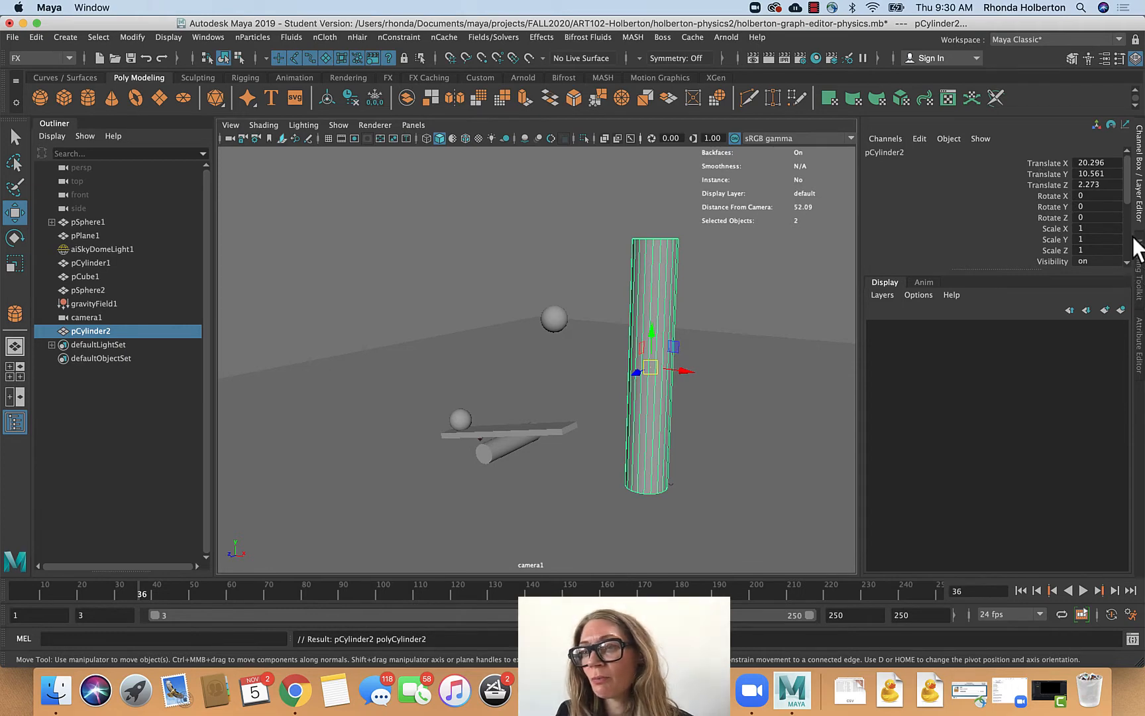
- Set the tall cylinder's height subdivisions to 13
{"action": "left_click", "coordinate": [1140, 350]}
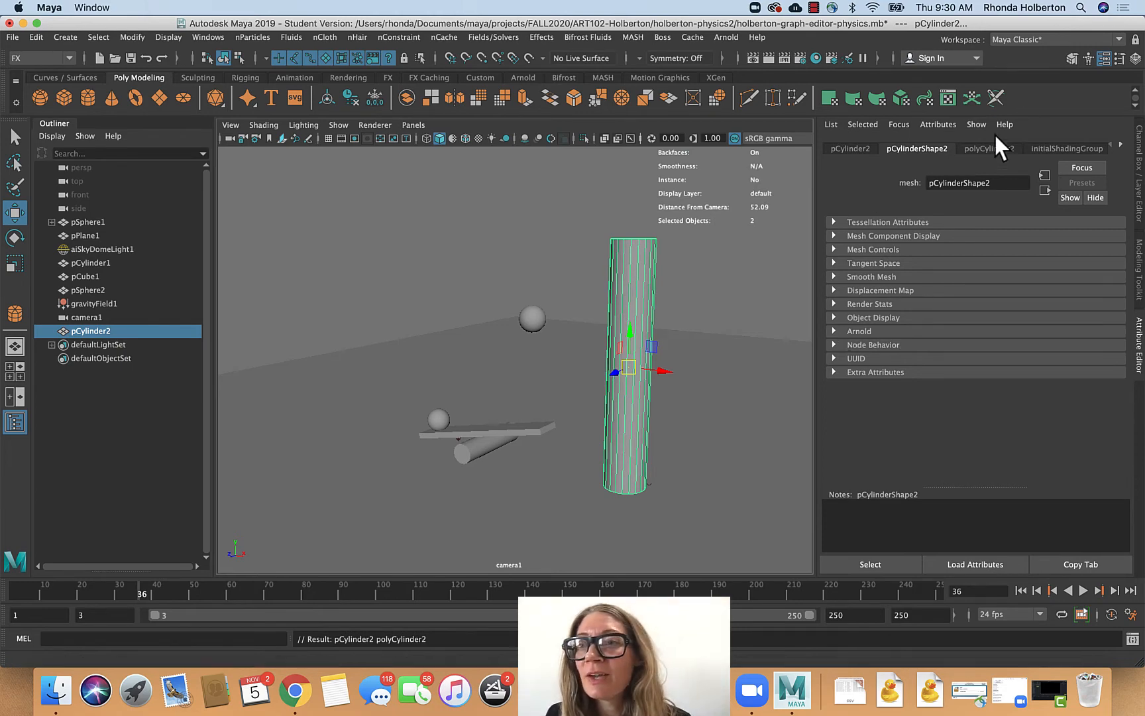
{"action": "left_click", "coordinate": [980, 149]}
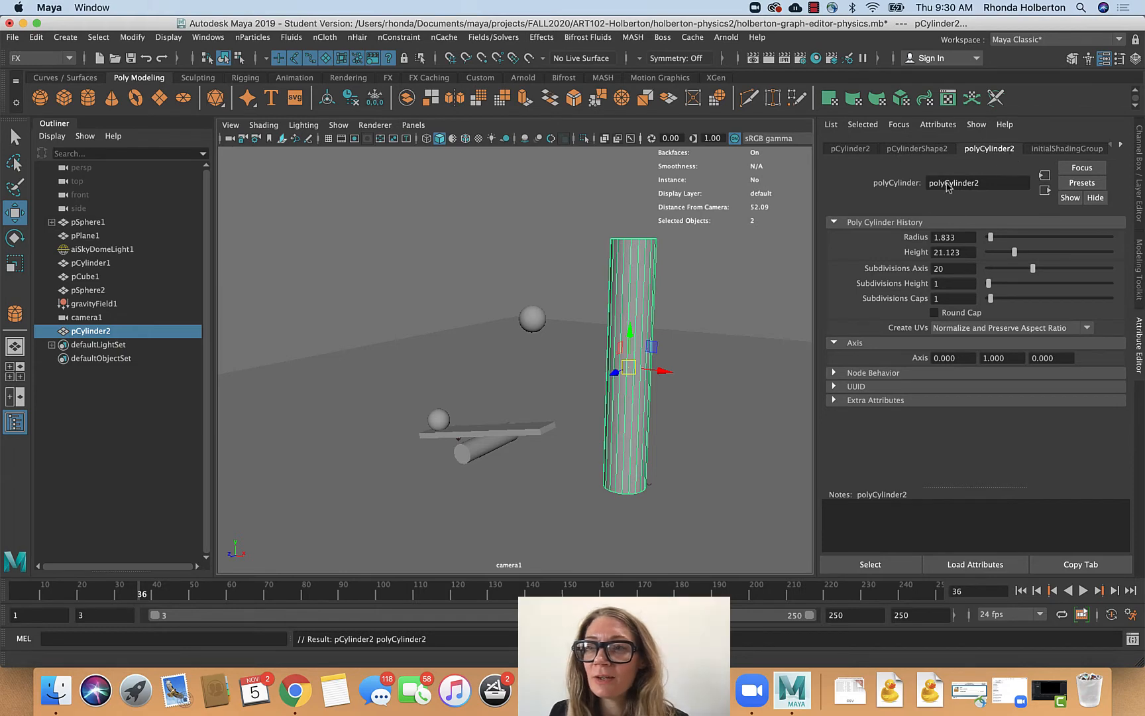
{"action": "left_click_drag", "start_coordinate": [990, 283], "coordinate": [1020, 289]}
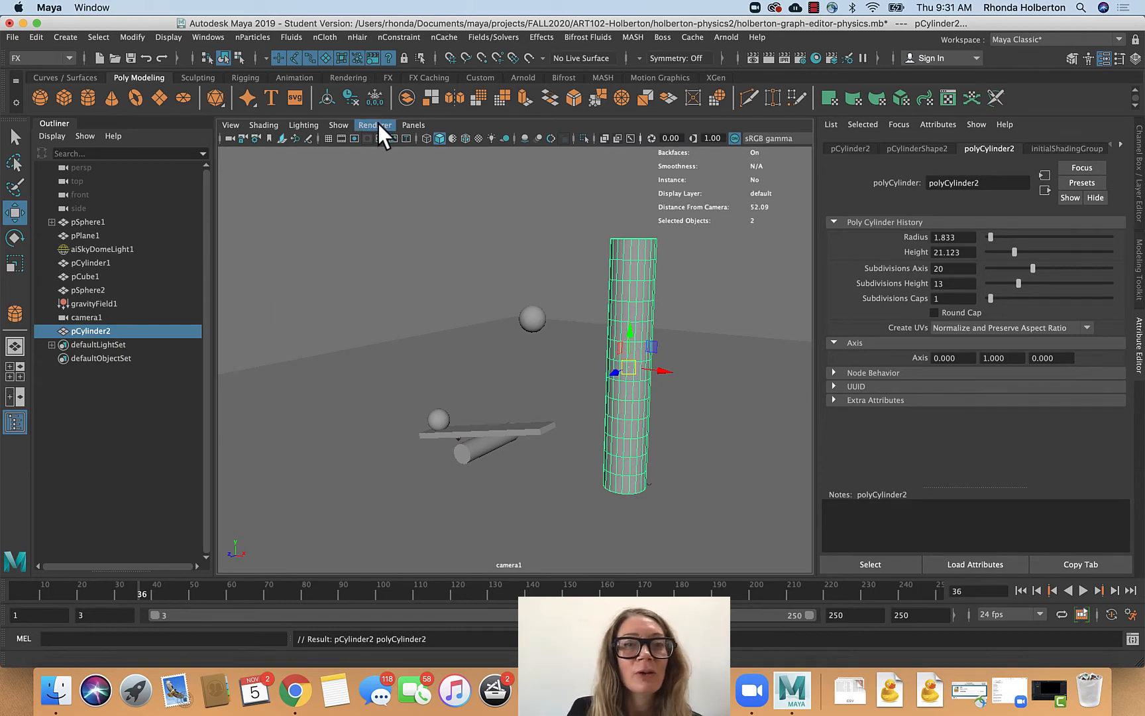
- Switch to the four-view layout with the whole tall cylinder framed in the front view
{"action": "left_click", "coordinate": [14, 369]}
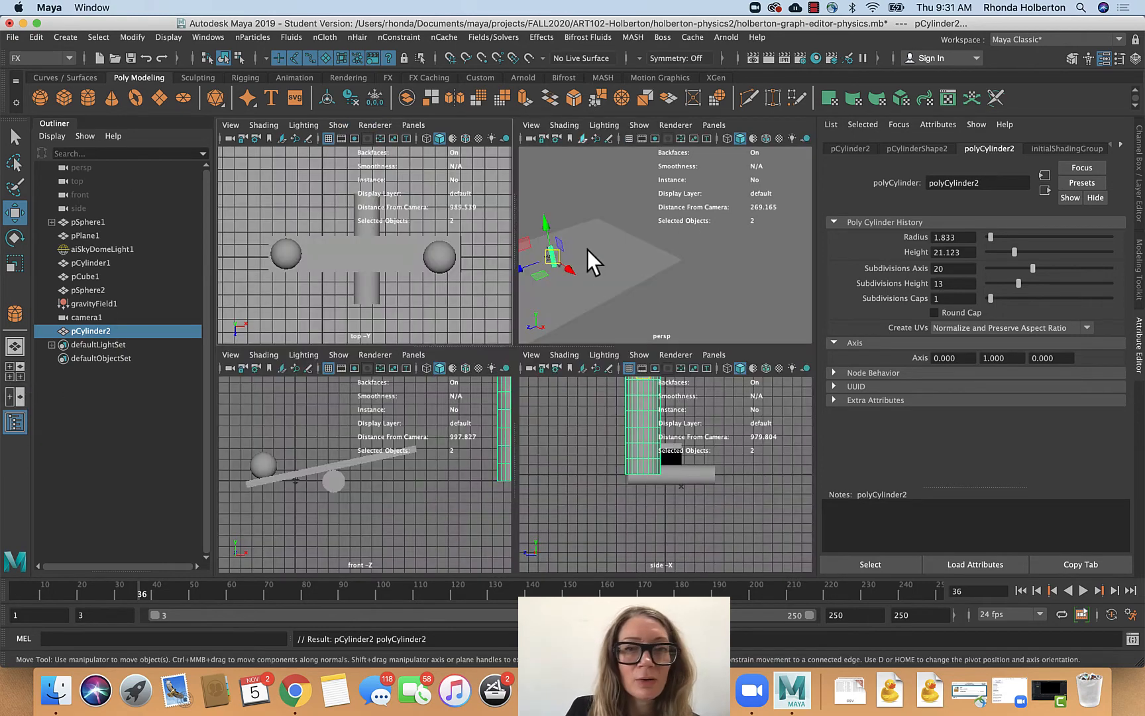
{"action": "scroll", "coordinate": [425, 520], "scroll_direction": "down", "scroll_amount": 5}
{"action": "scroll", "coordinate": [491, 498], "scroll_direction": "down", "scroll_amount": 2}
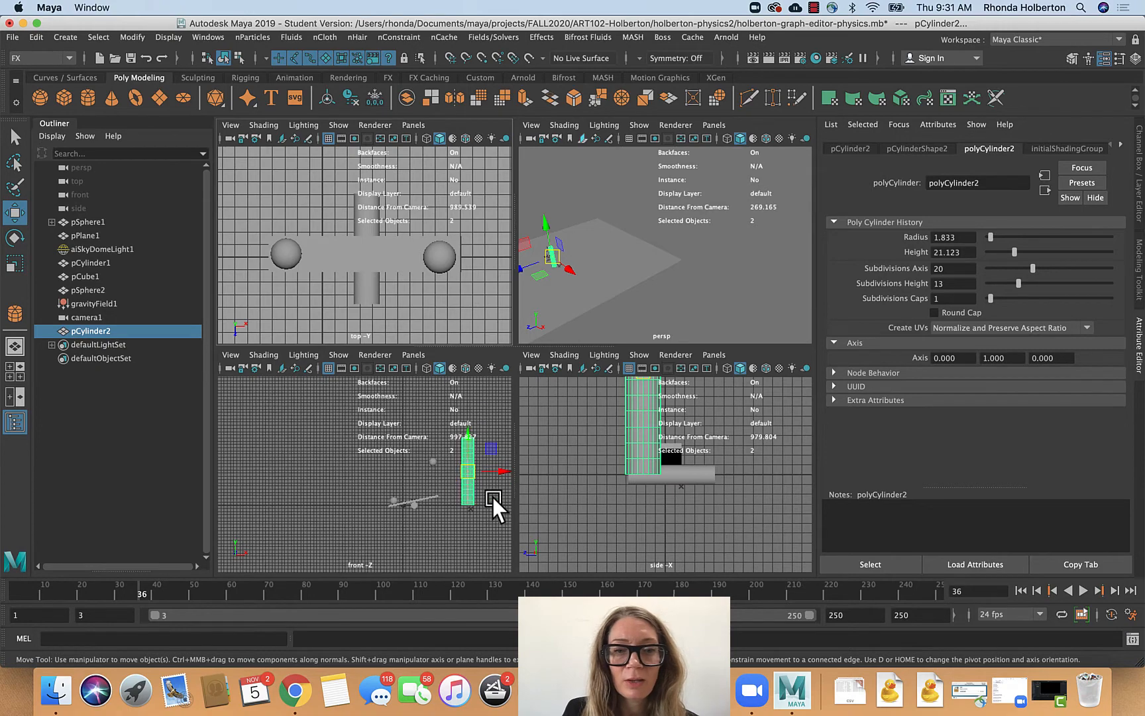
{"action": "scroll", "coordinate": [492, 498], "scroll_direction": "up", "scroll_amount": 5}
{"action": "scroll", "coordinate": [492, 497], "scroll_direction": "down", "scroll_amount": 4}
{"action": "scroll", "coordinate": [489, 427], "scroll_direction": "up", "scroll_amount": 6}
{"action": "scroll", "coordinate": [496, 406], "scroll_direction": "down", "scroll_amount": 2}
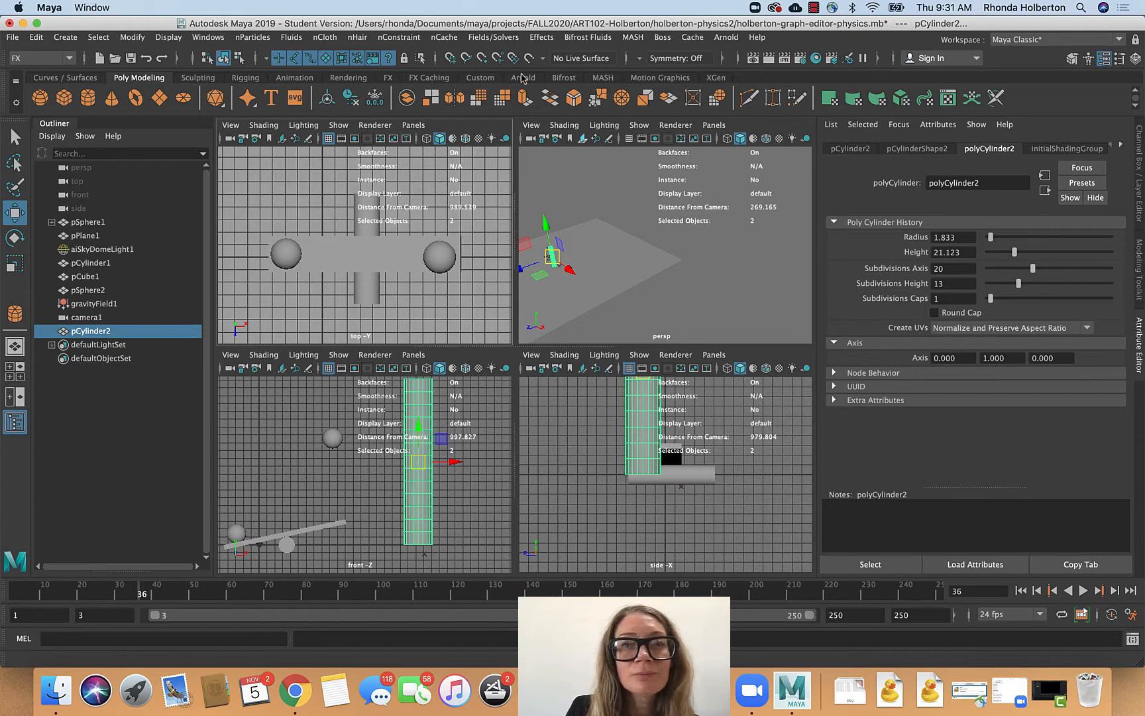
- With the Joint Tool, build a seven-joint chain up the middle of the tall cylinder in the front view, from base to top
{"action": "left_click", "coordinate": [245, 78]}
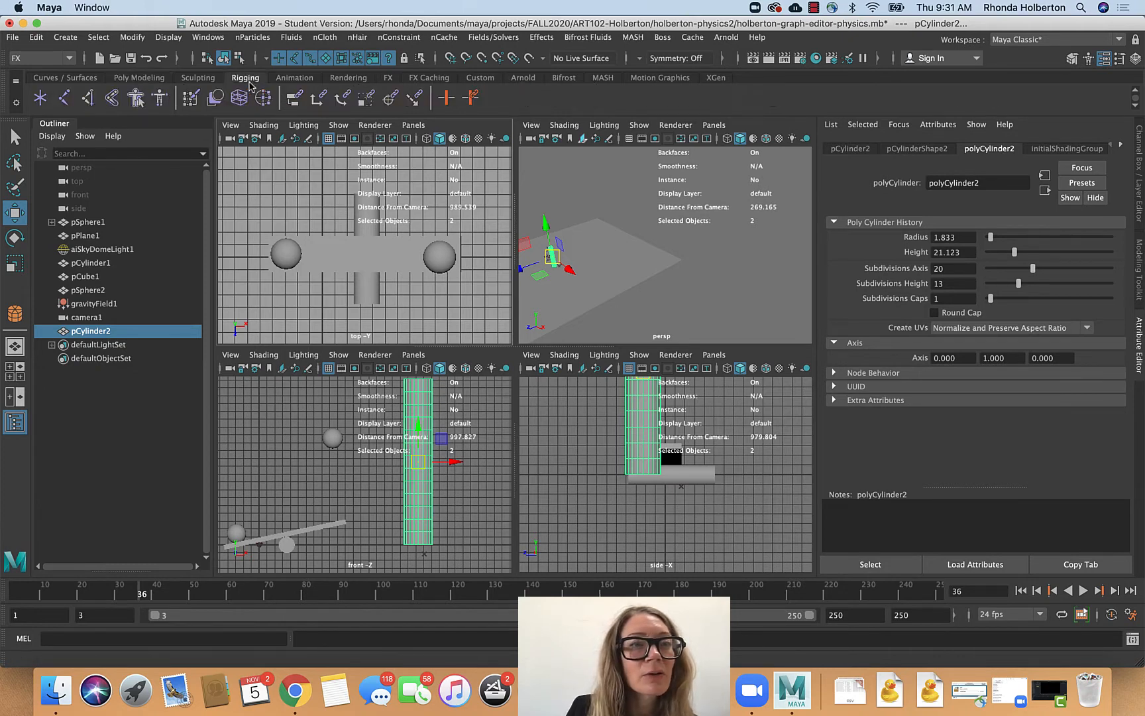
{"action": "left_click", "coordinate": [62, 97]}
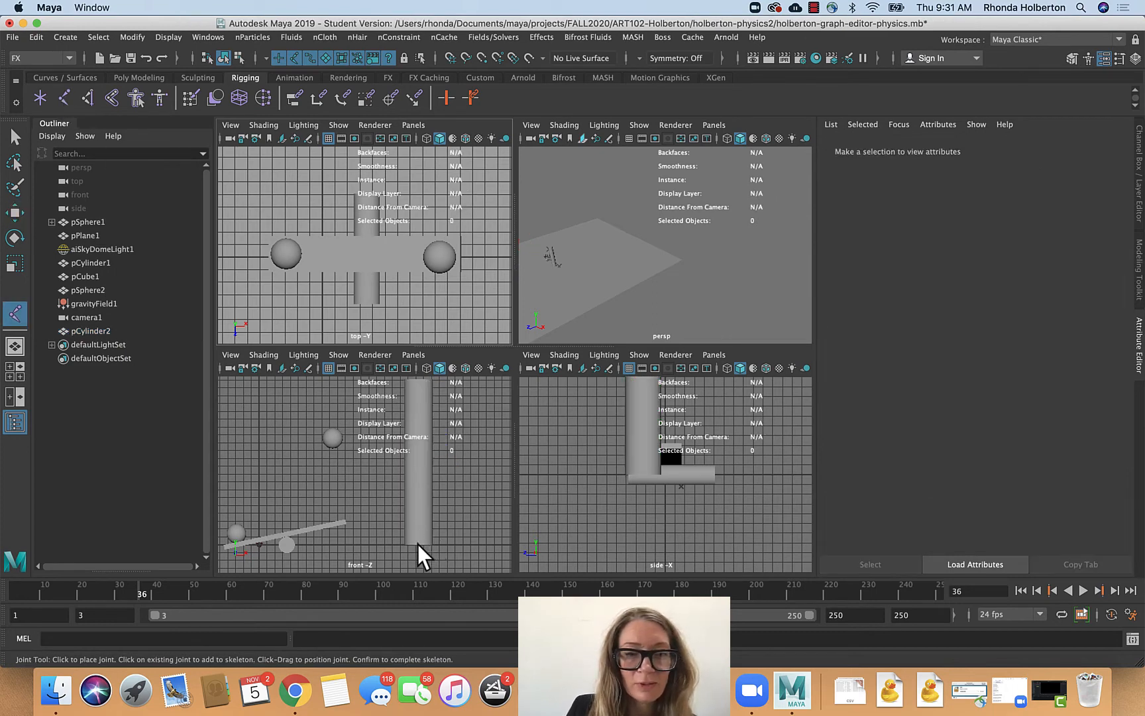
{"action": "left_click", "coordinate": [418, 546]}
{"action": "left_click", "coordinate": [420, 517]}
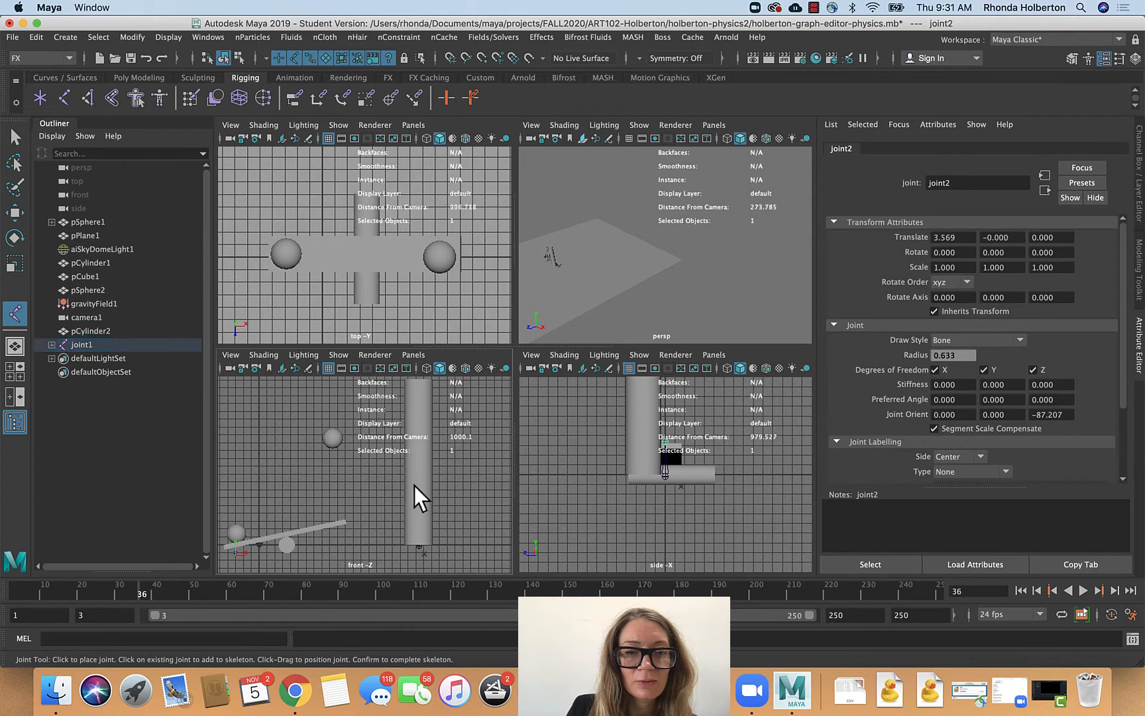
{"action": "left_click", "coordinate": [418, 482]}
{"action": "left_click", "coordinate": [416, 456]}
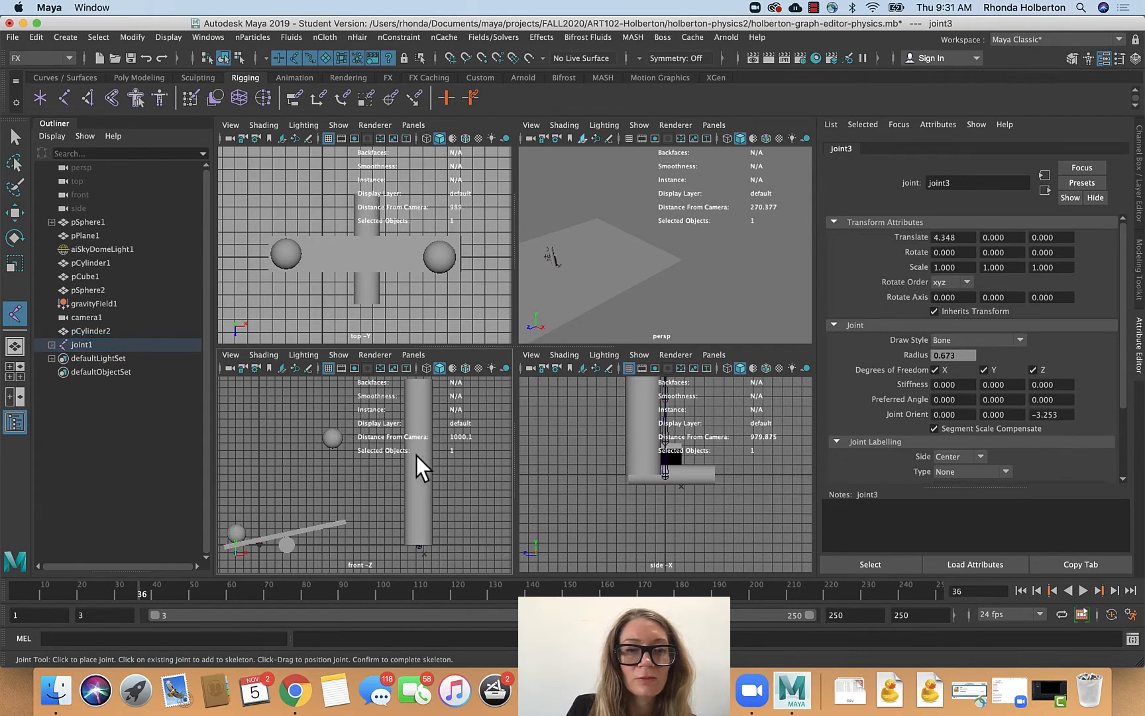
{"action": "left_click", "coordinate": [417, 428]}
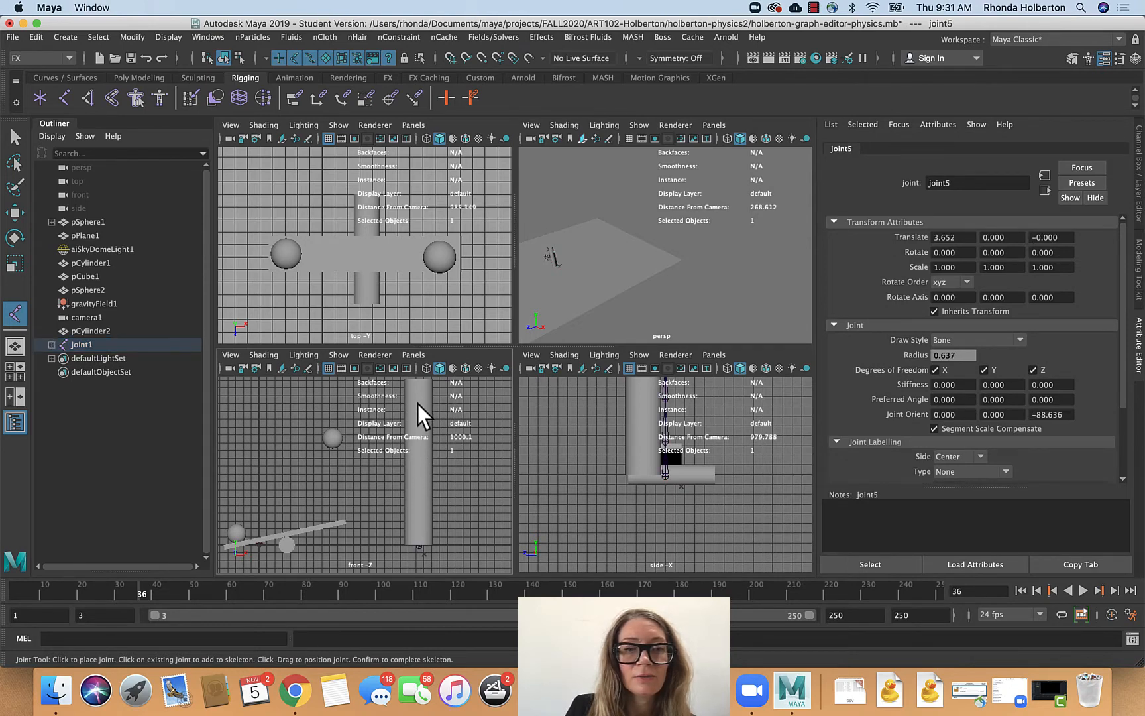
{"action": "left_click", "coordinate": [417, 398]}
{"action": "left_click", "coordinate": [419, 381]}
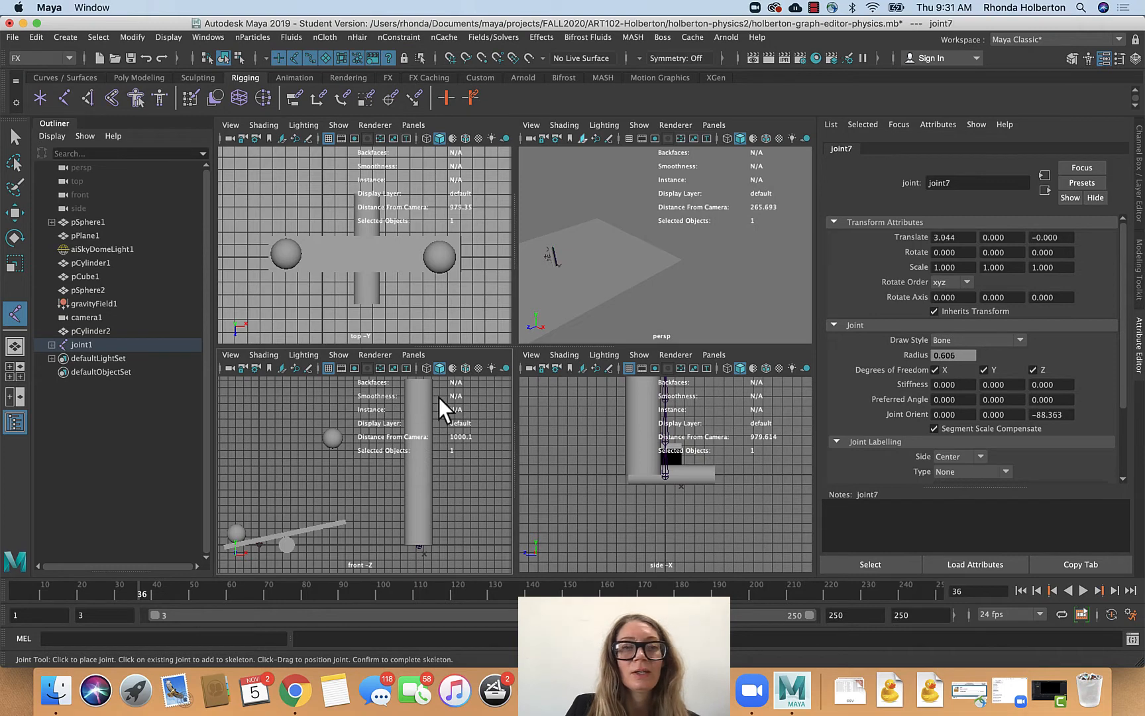
{"action": "left_click", "coordinate": [426, 367]}
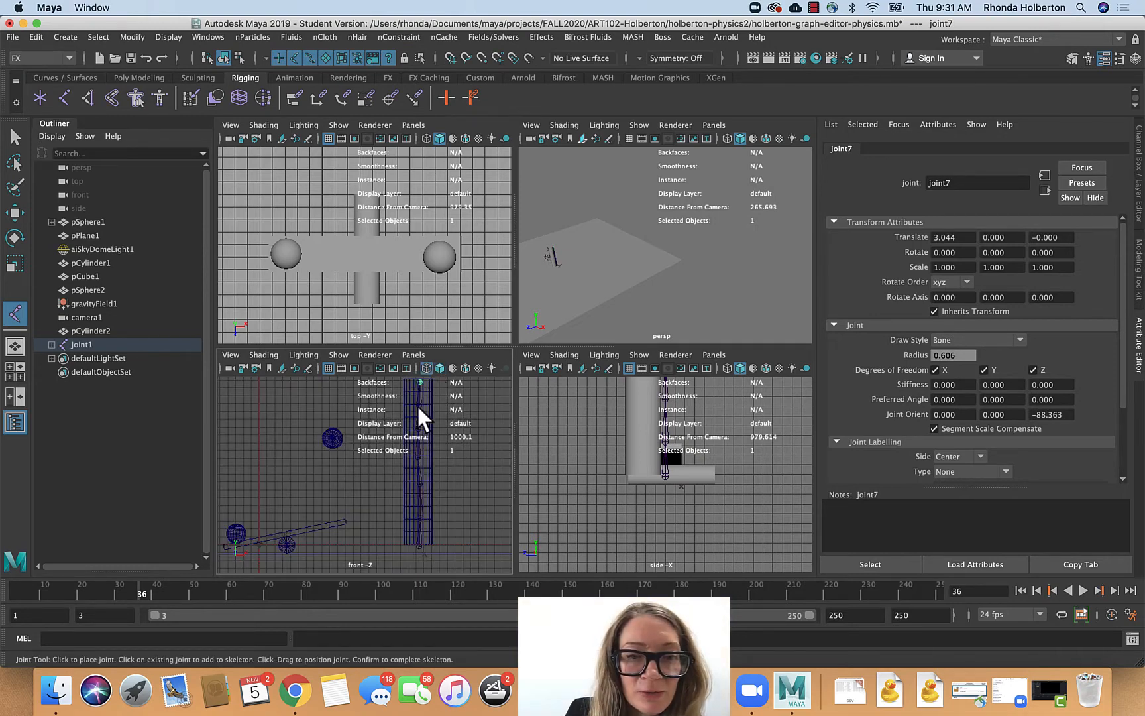
{"action": "left_click", "coordinate": [438, 368]}
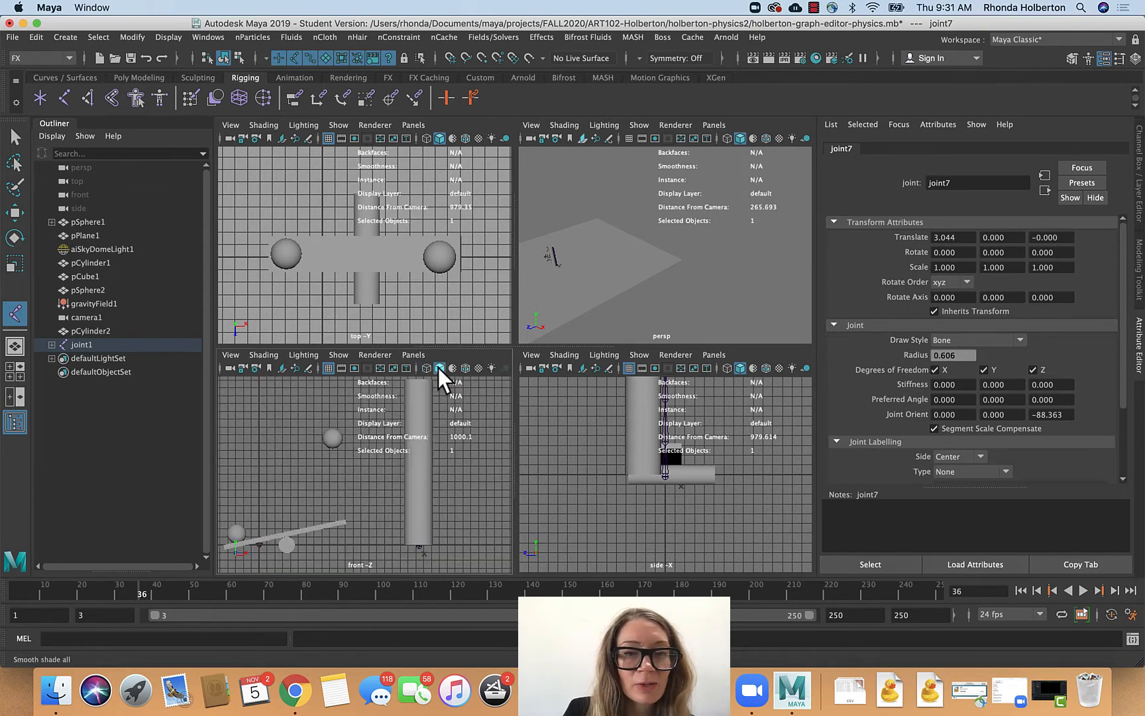
{"action": "left_click", "coordinate": [234, 356]}
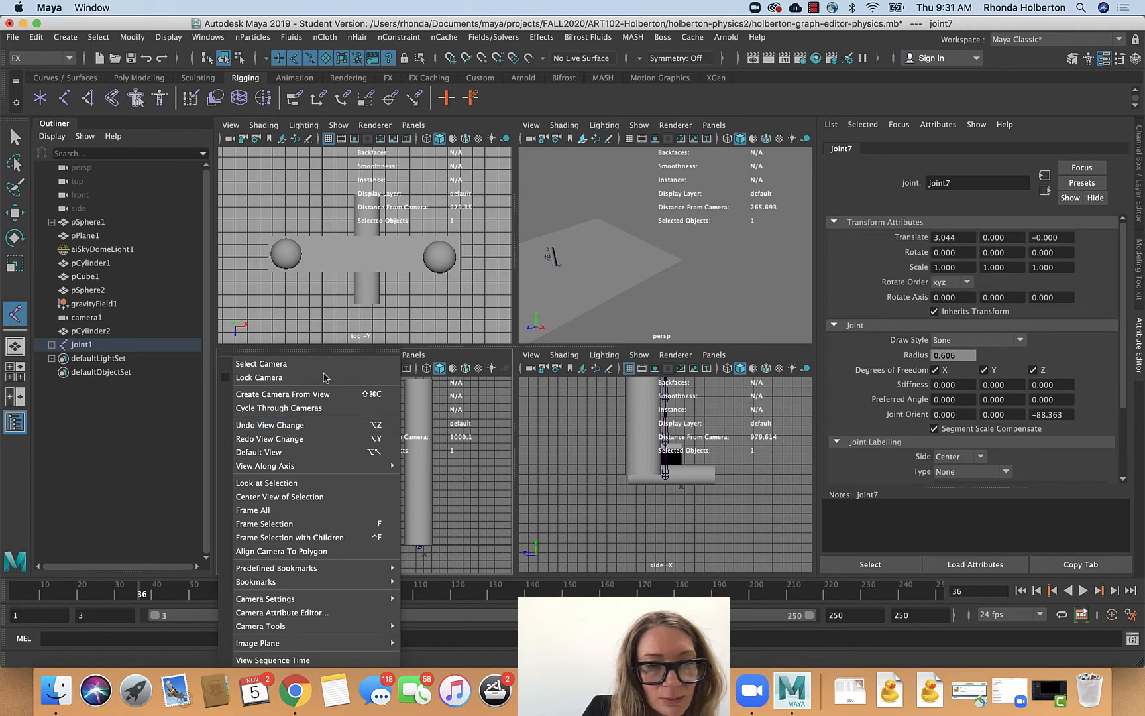
{"action": "left_click", "coordinate": [464, 355]}
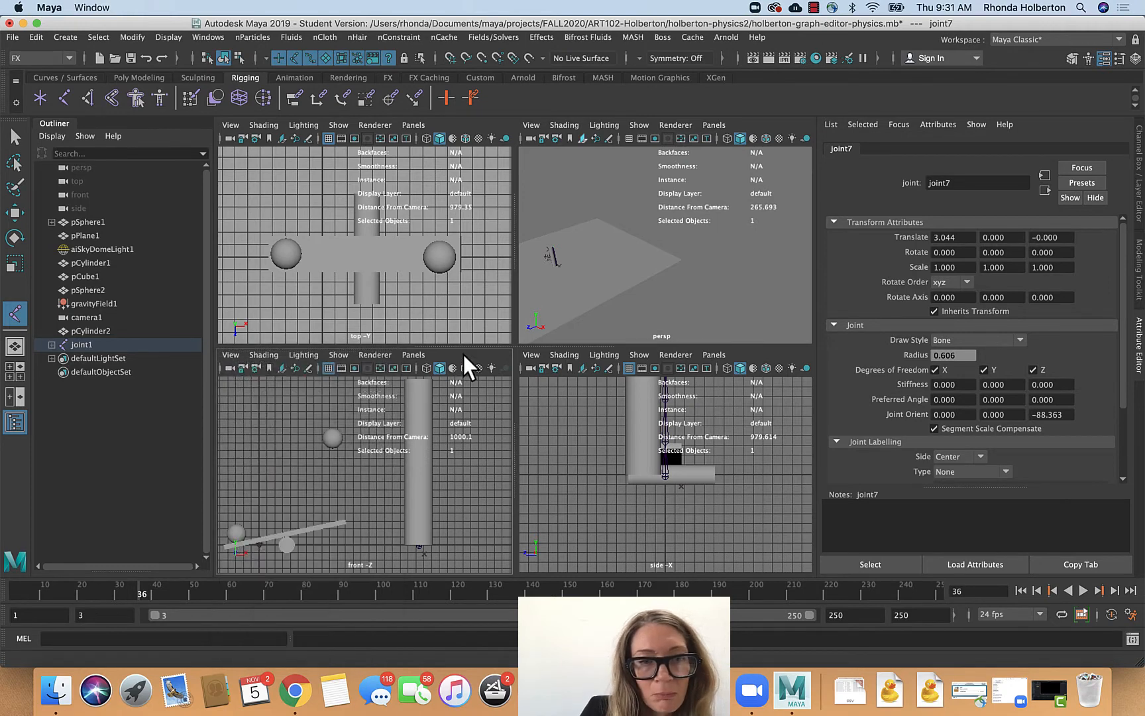
- Turn on X-Ray shading in the front view
{"action": "left_click", "coordinate": [256, 354]}
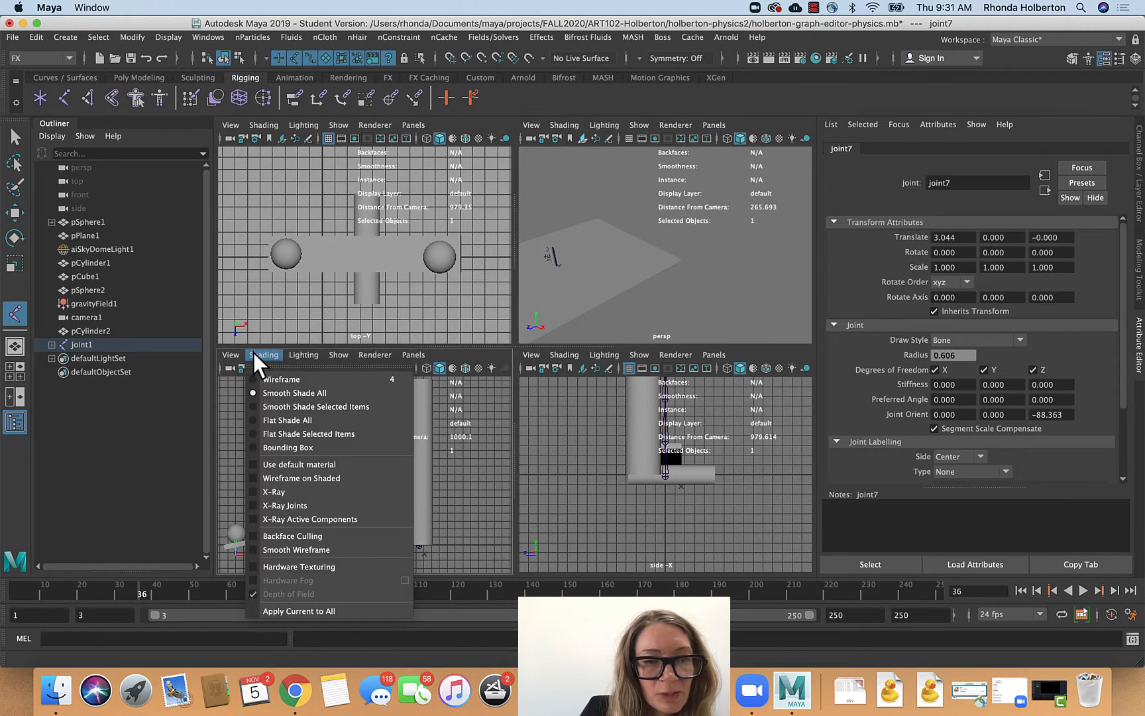
{"action": "left_click", "coordinate": [253, 493]}
{"action": "scroll", "coordinate": [435, 463], "scroll_direction": "up", "scroll_amount": 5}
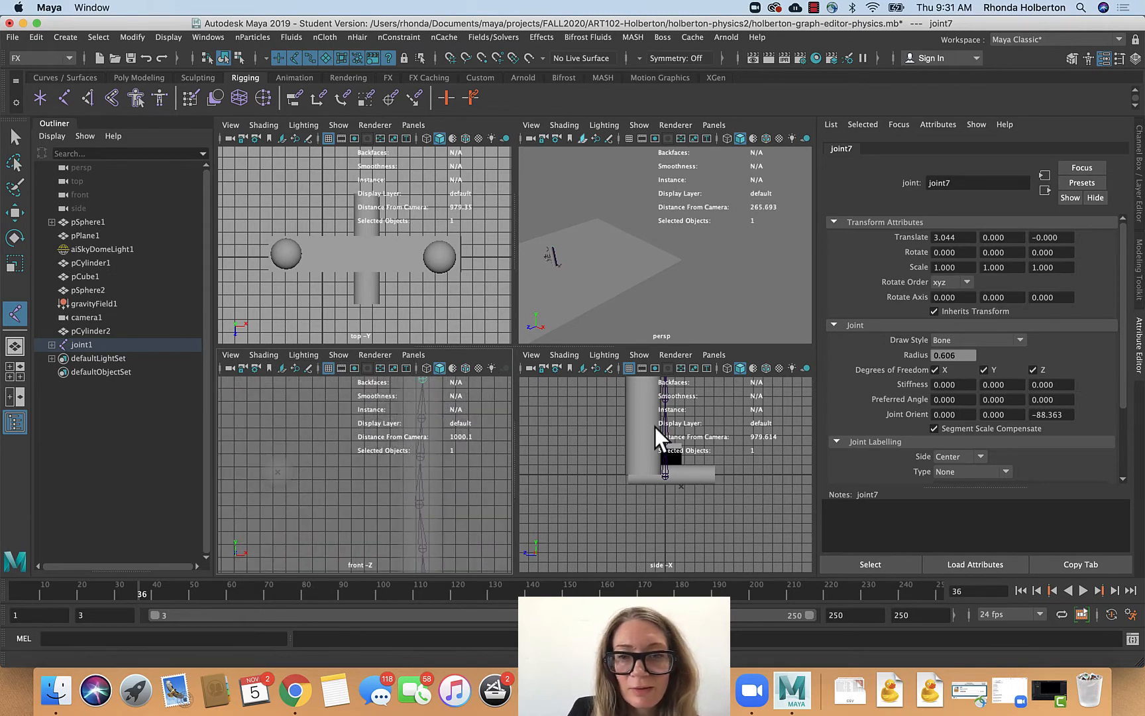
- Leave the Joint Tool and move the joint chain along Z into the tall cylinder in the side view, to about 1.743
{"action": "scroll", "coordinate": [660, 442], "scroll_direction": "down", "scroll_amount": 3}
{"action": "left_click", "coordinate": [14, 137]}
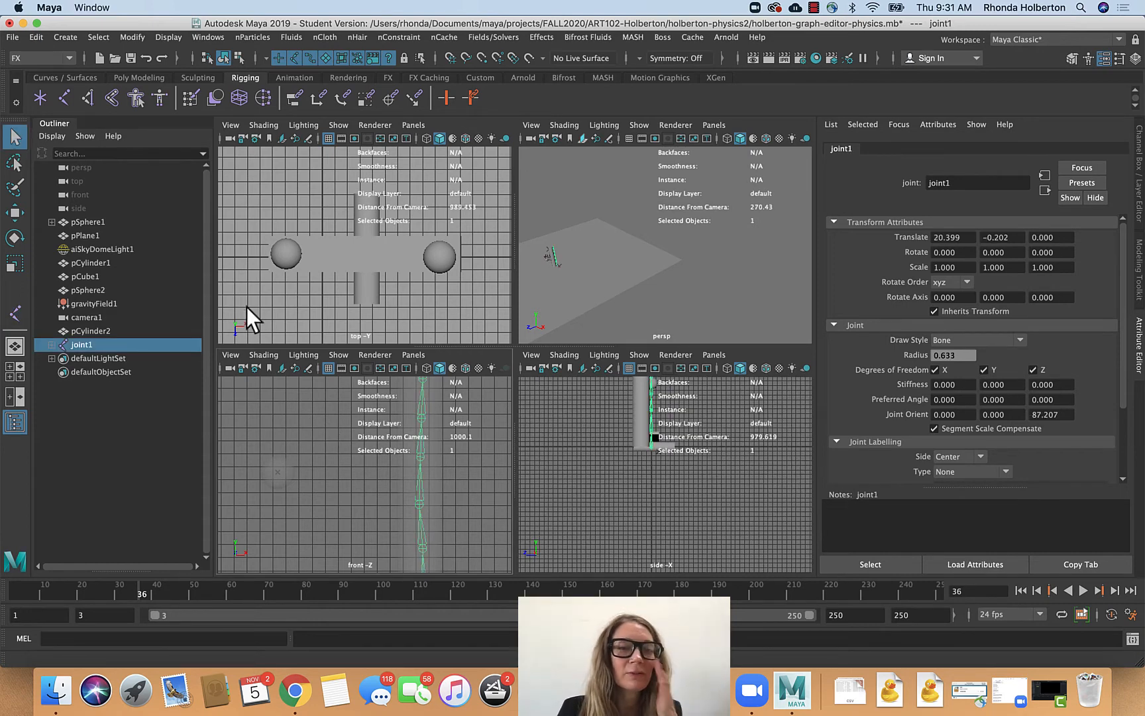
{"action": "scroll", "coordinate": [662, 410], "scroll_direction": "up", "scroll_amount": 3}
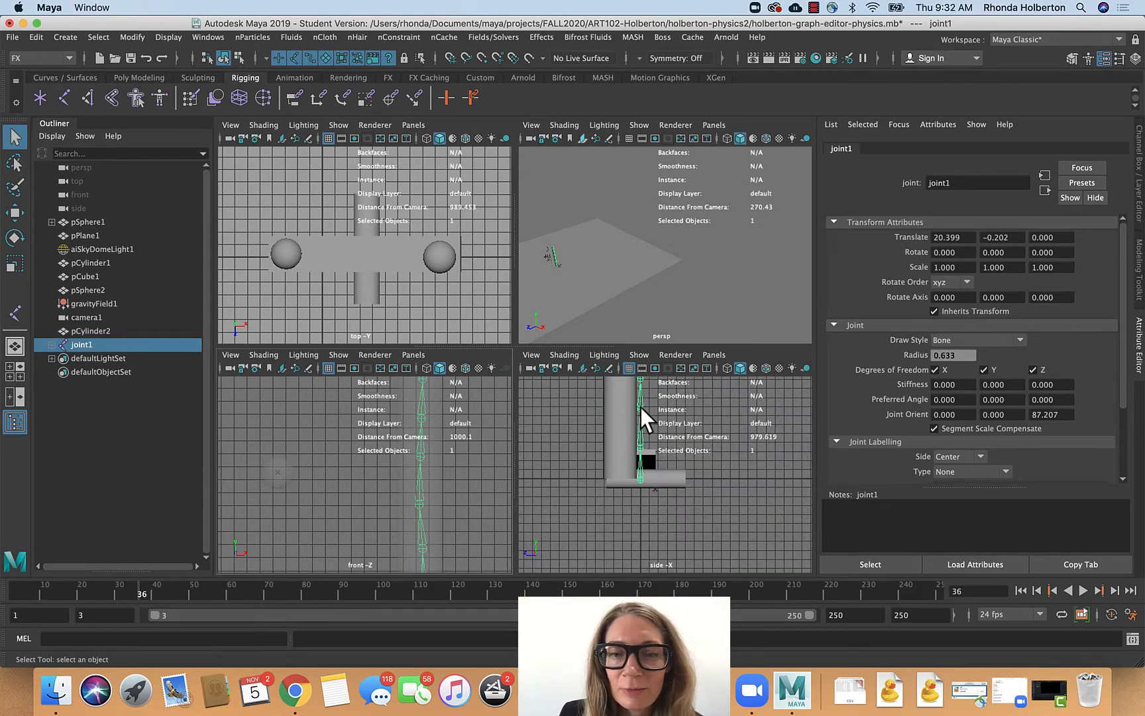
{"action": "scroll", "coordinate": [643, 407], "scroll_direction": "down", "scroll_amount": 4}
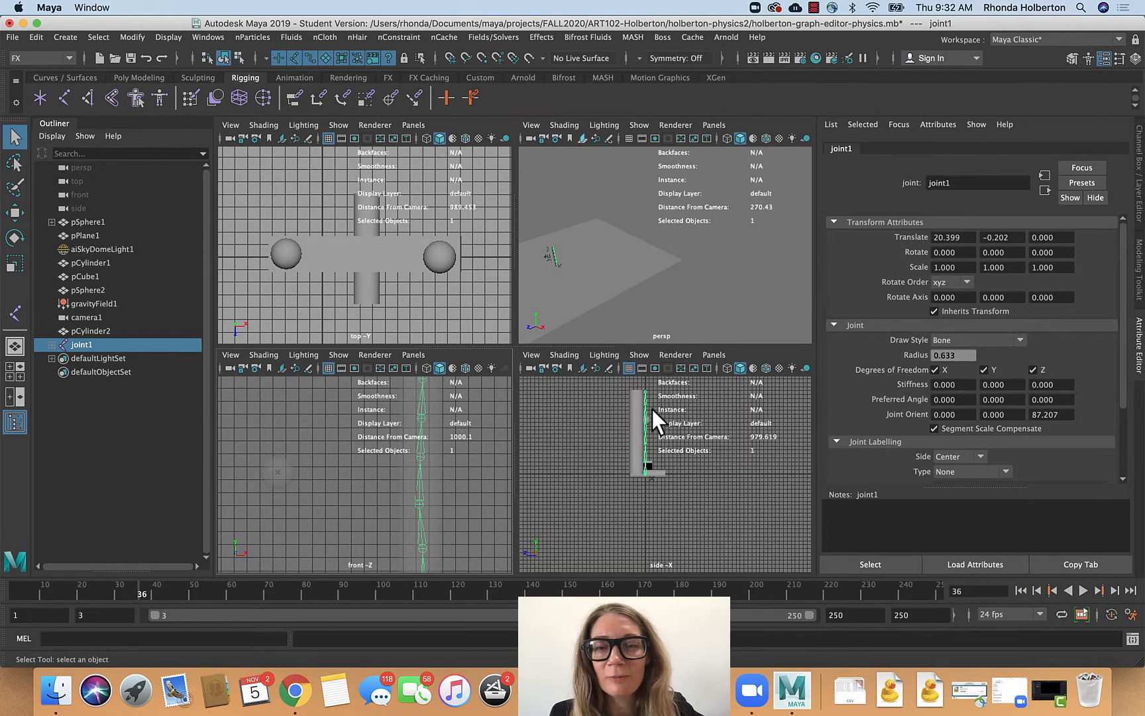
{"action": "scroll", "coordinate": [652, 397], "scroll_direction": "up", "scroll_amount": 2}
{"action": "key", "text": "w"}
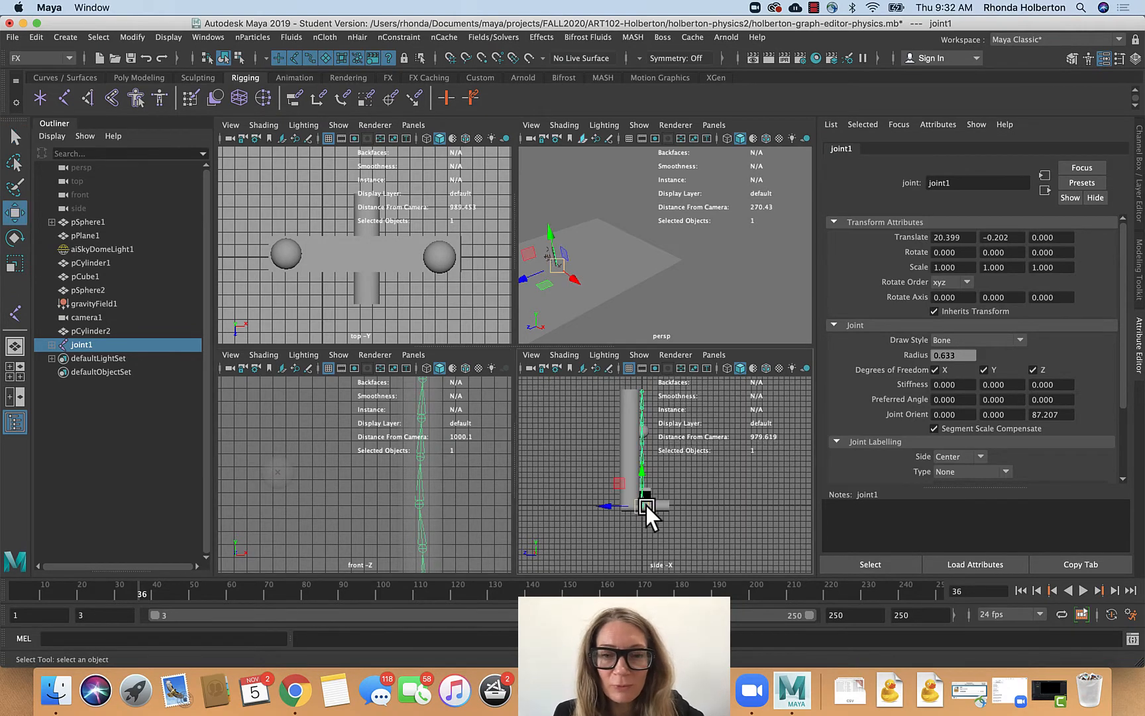
{"action": "mouse_move", "coordinate": [645, 504]}
{"action": "left_mouse_down"}
{"action": "mouse_move", "coordinate": [595, 508]}
{"action": "mouse_move", "coordinate": [631, 507]}
{"action": "left_mouse_up"}
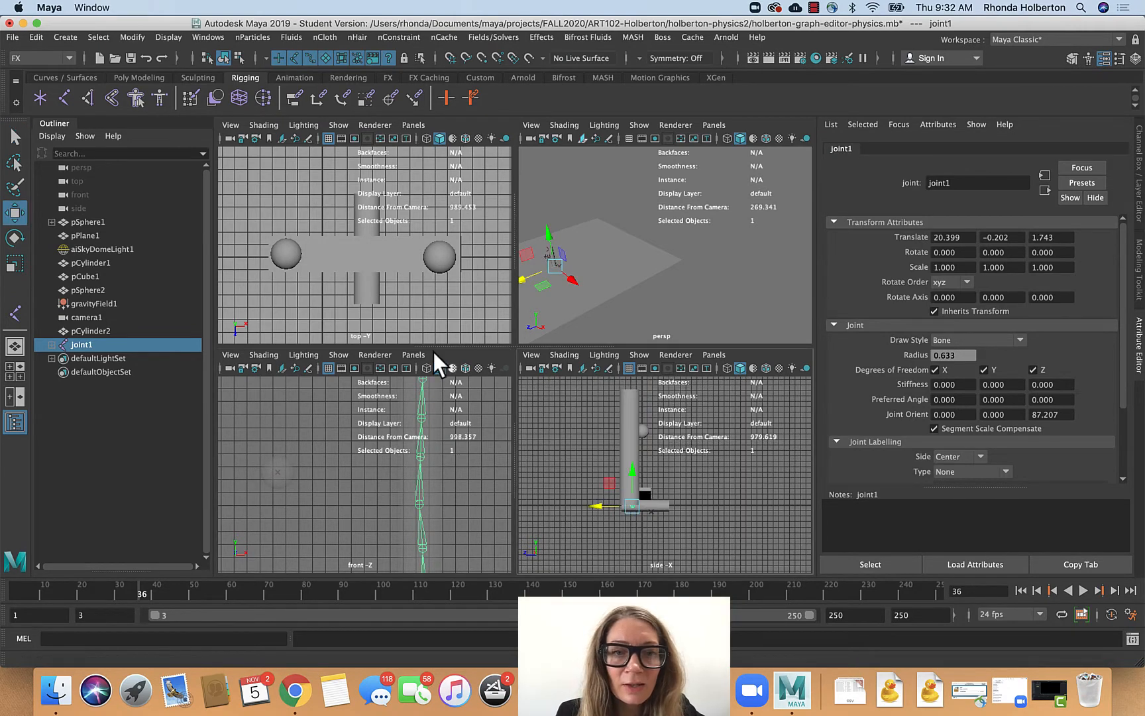
- Turn on X-Ray shading in the top view and centre the joint chain in the cylinder at about X 20.268, Z 2.371
{"action": "scroll", "coordinate": [363, 288], "scroll_direction": "down", "scroll_amount": 4}
{"action": "scroll", "coordinate": [431, 289], "scroll_direction": "up", "scroll_amount": 4}
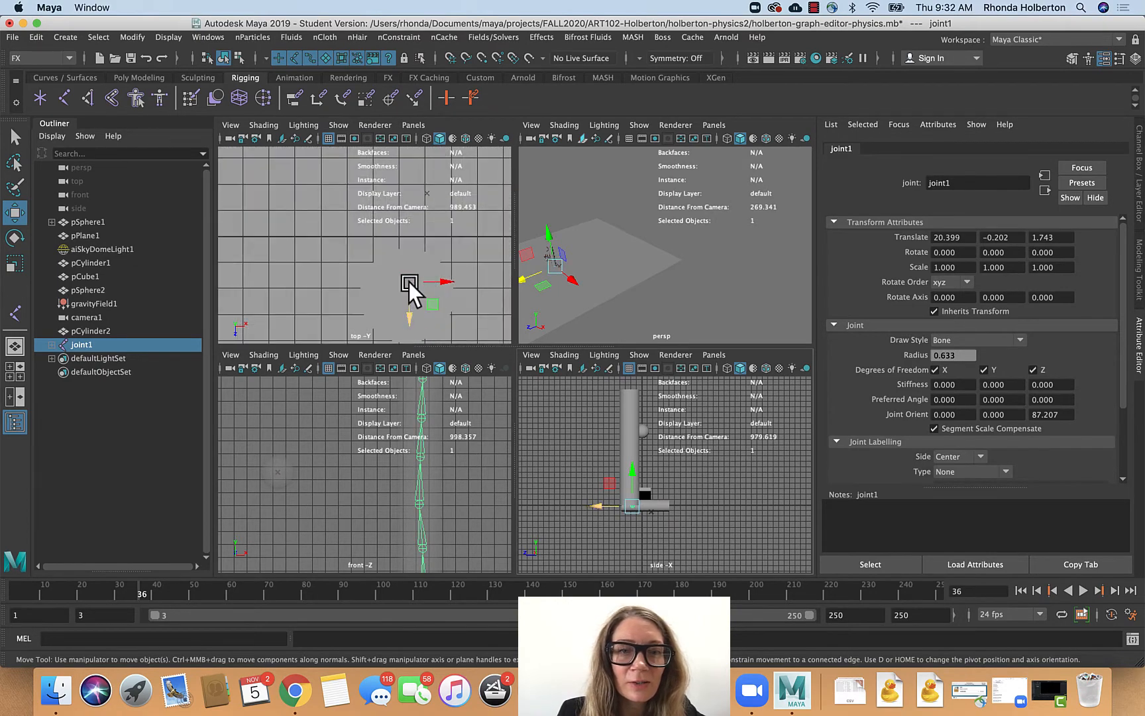
{"action": "left_click", "coordinate": [263, 124]}
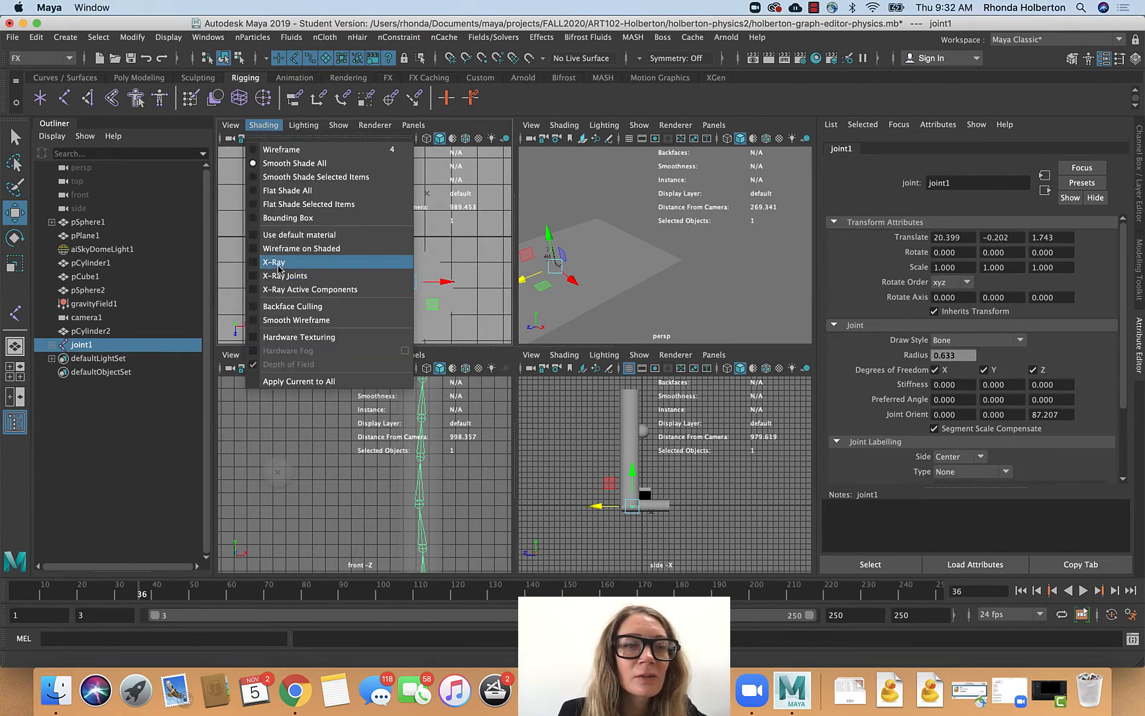
{"action": "left_click", "coordinate": [292, 261]}
{"action": "left_click_drag", "start_coordinate": [411, 316], "coordinate": [442, 298]}
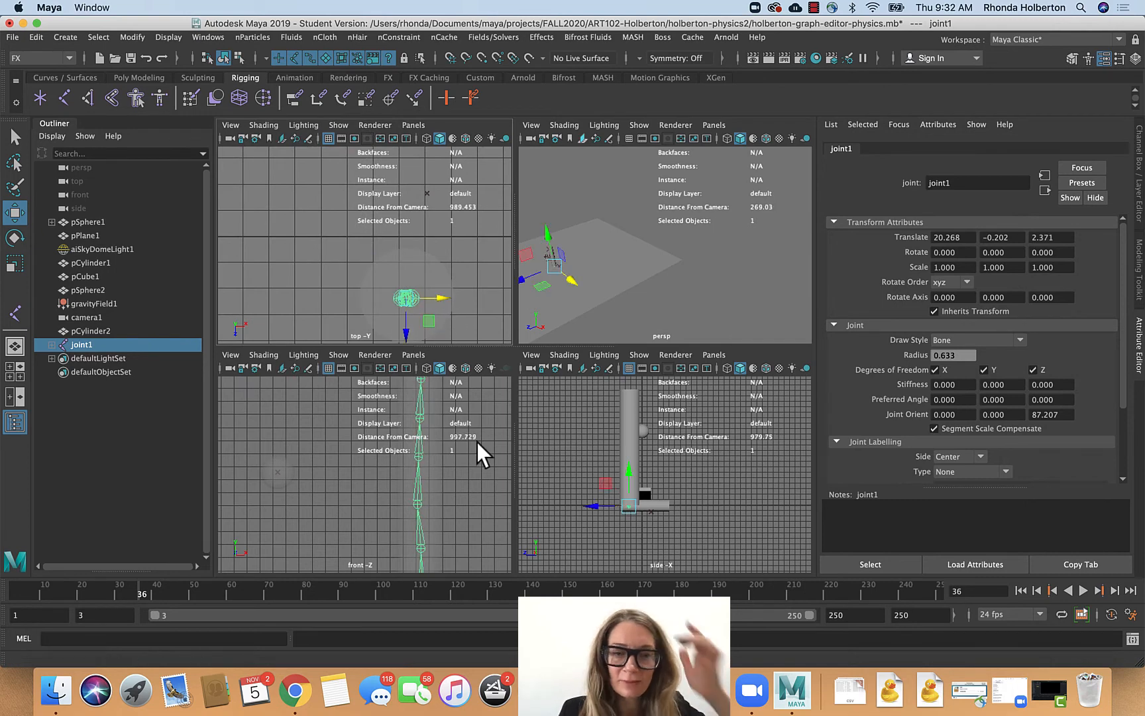
- Shift the fourth joint sideways in the front view to about X 20.374 to straighten the chain
{"action": "scroll", "coordinate": [414, 465], "scroll_direction": "down", "scroll_amount": 5}
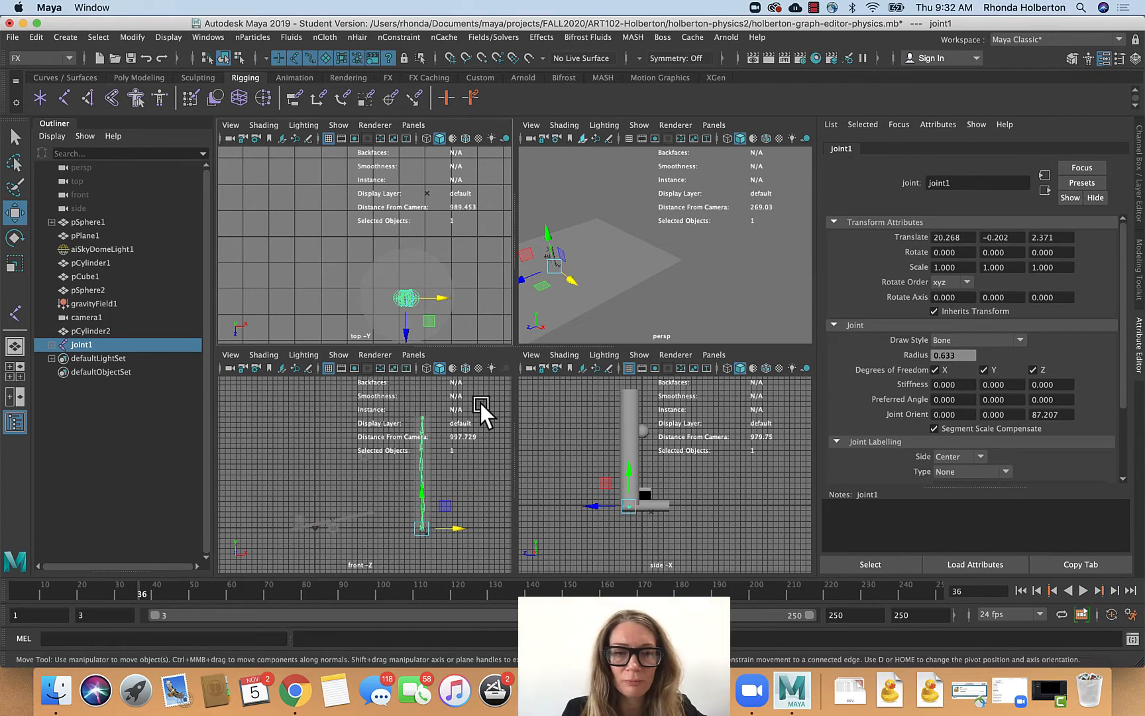
{"action": "scroll", "coordinate": [442, 445], "scroll_direction": "up", "scroll_amount": 2}
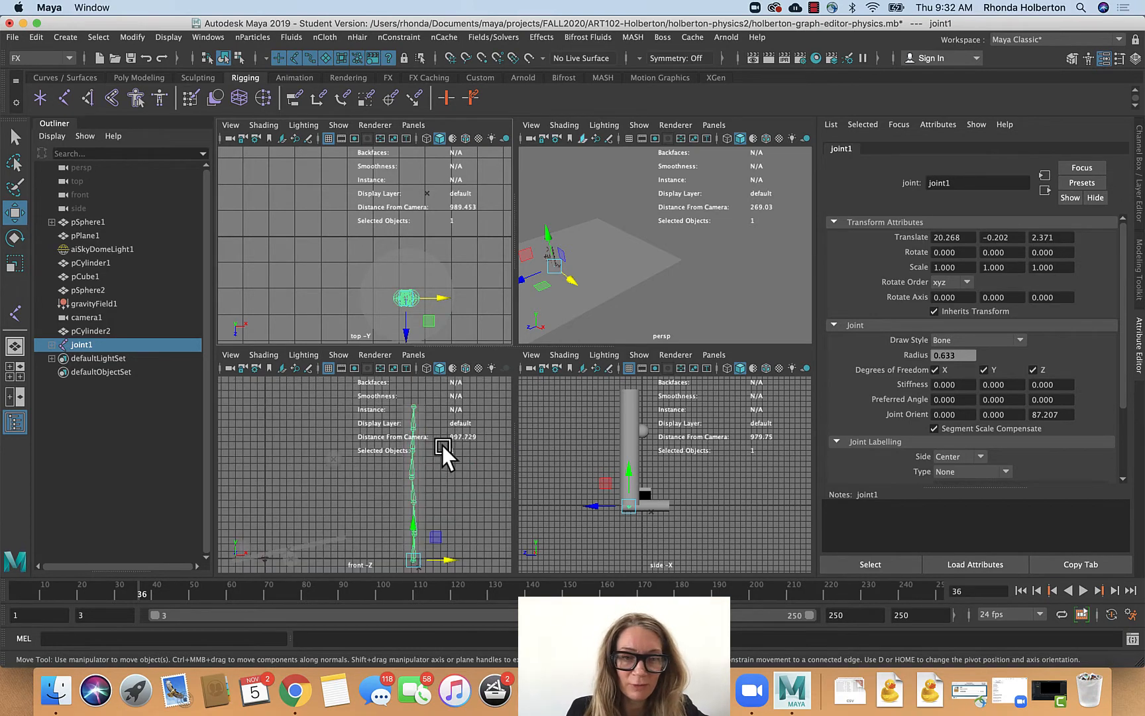
{"action": "left_click", "coordinate": [414, 477]}
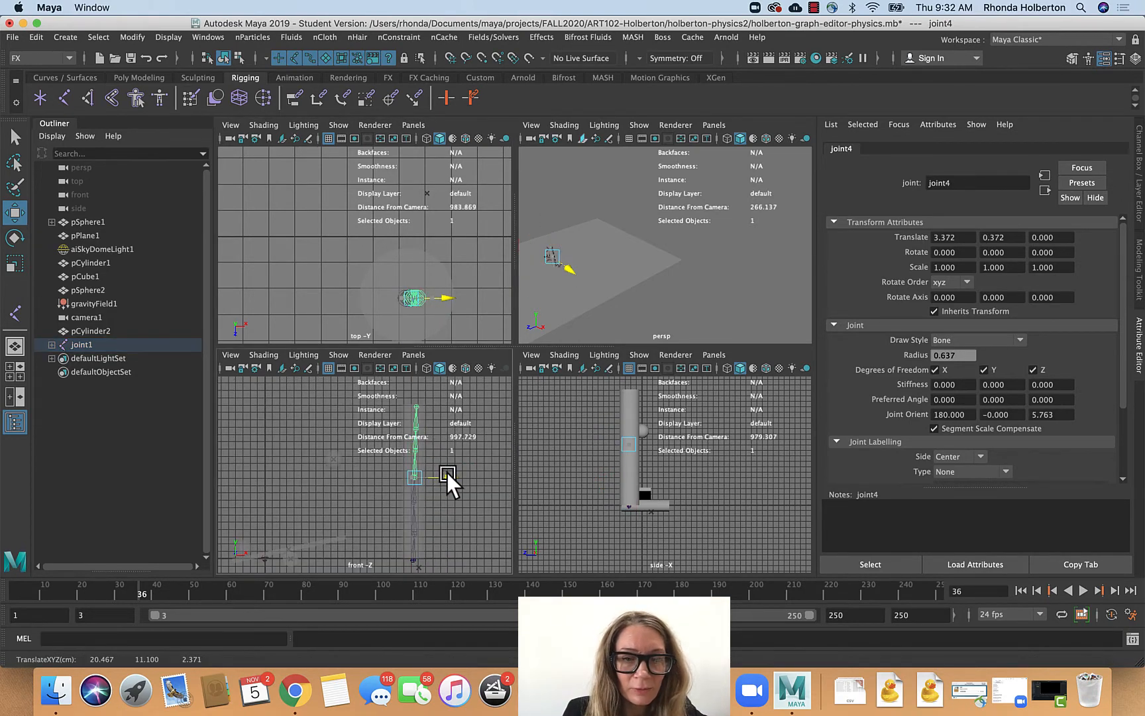
{"action": "left_click_drag", "start_coordinate": [447, 473], "coordinate": [446, 473]}
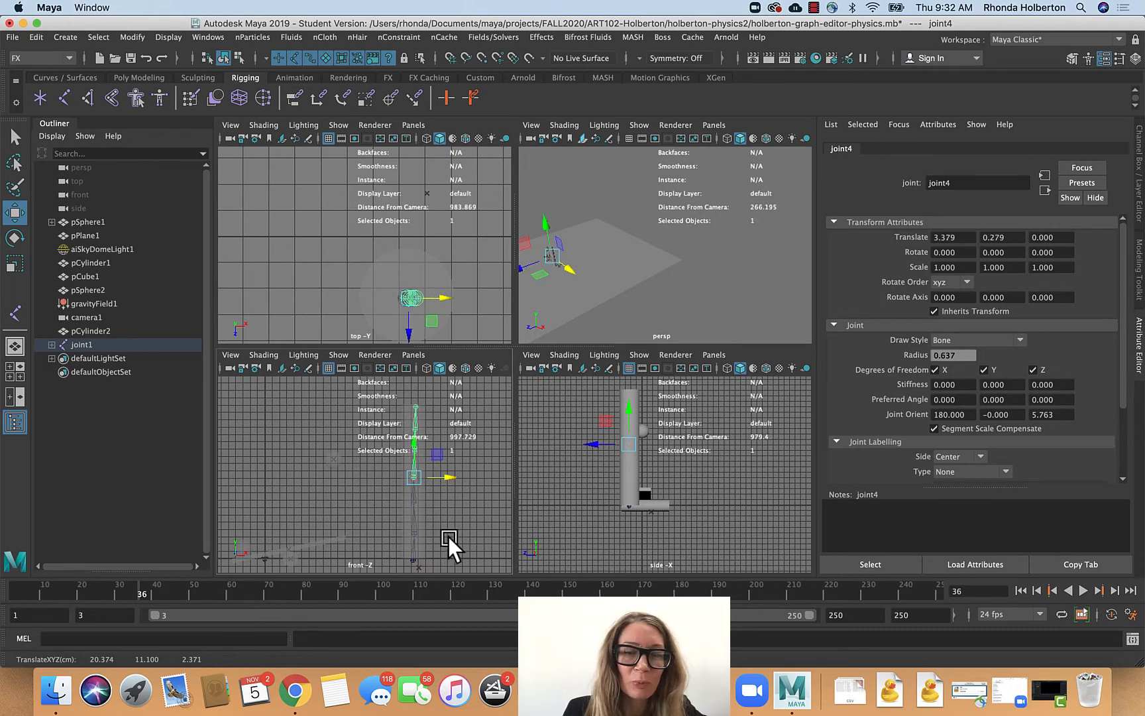
- Try selecting the root joint together with the tall cylinder in the views
{"action": "left_click", "coordinate": [414, 557]}
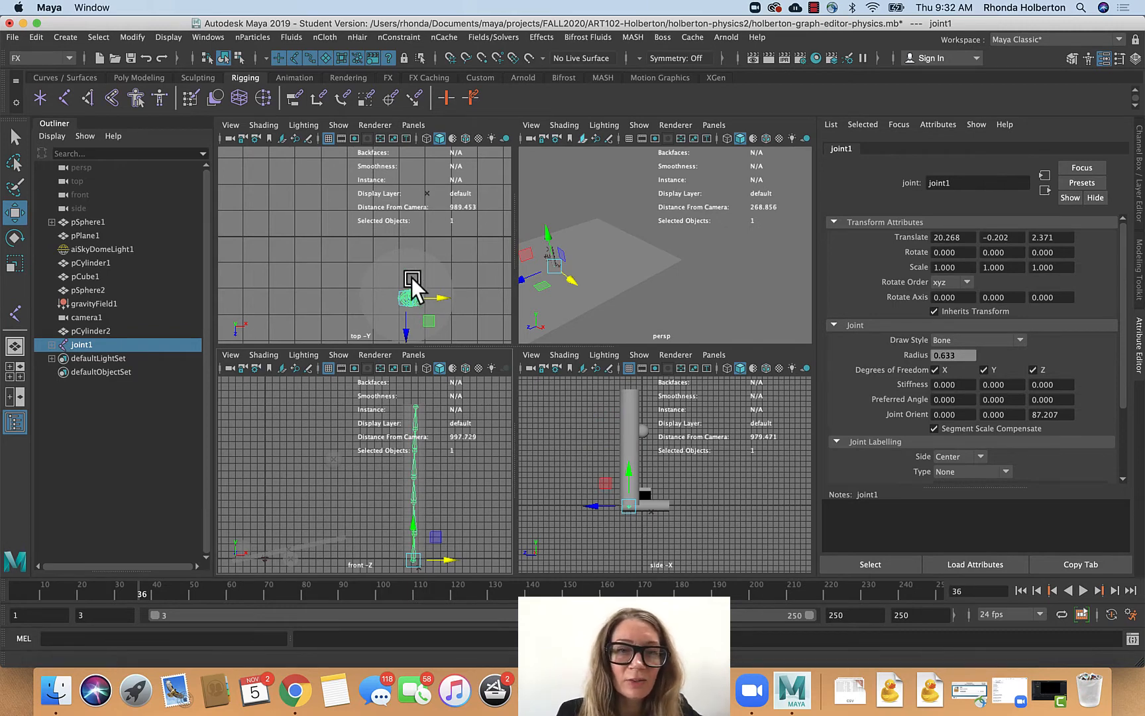
{"action": "left_click", "coordinate": [412, 267], "text": "shift"}
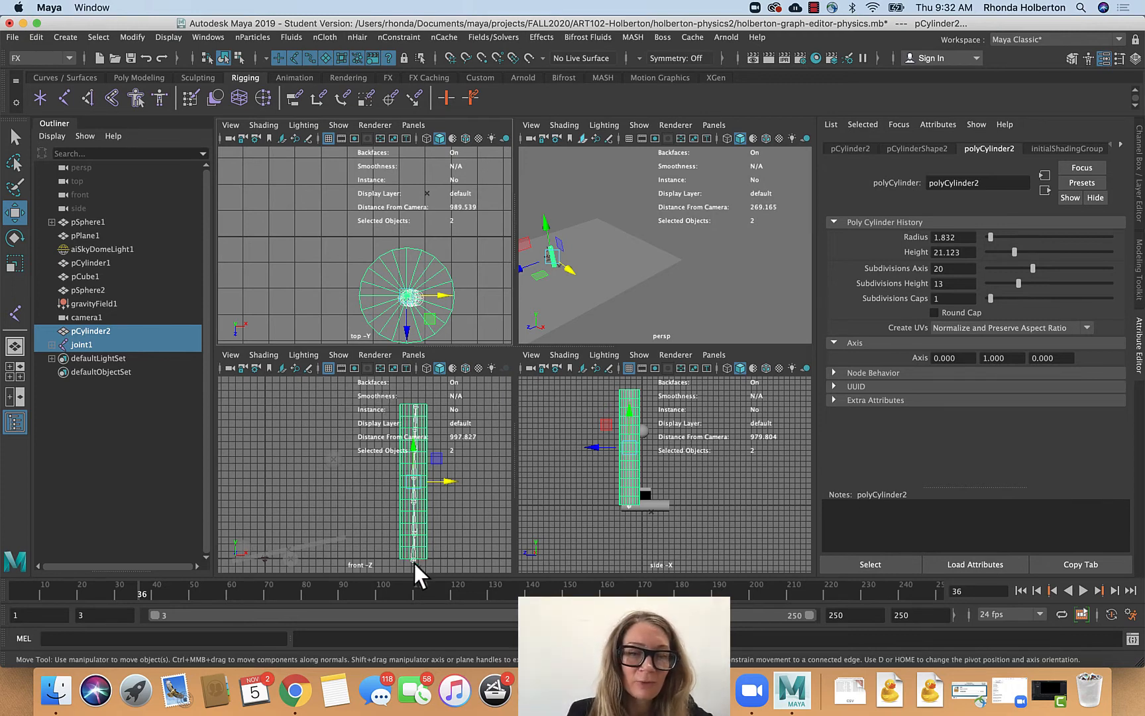
{"action": "left_click", "coordinate": [414, 563]}
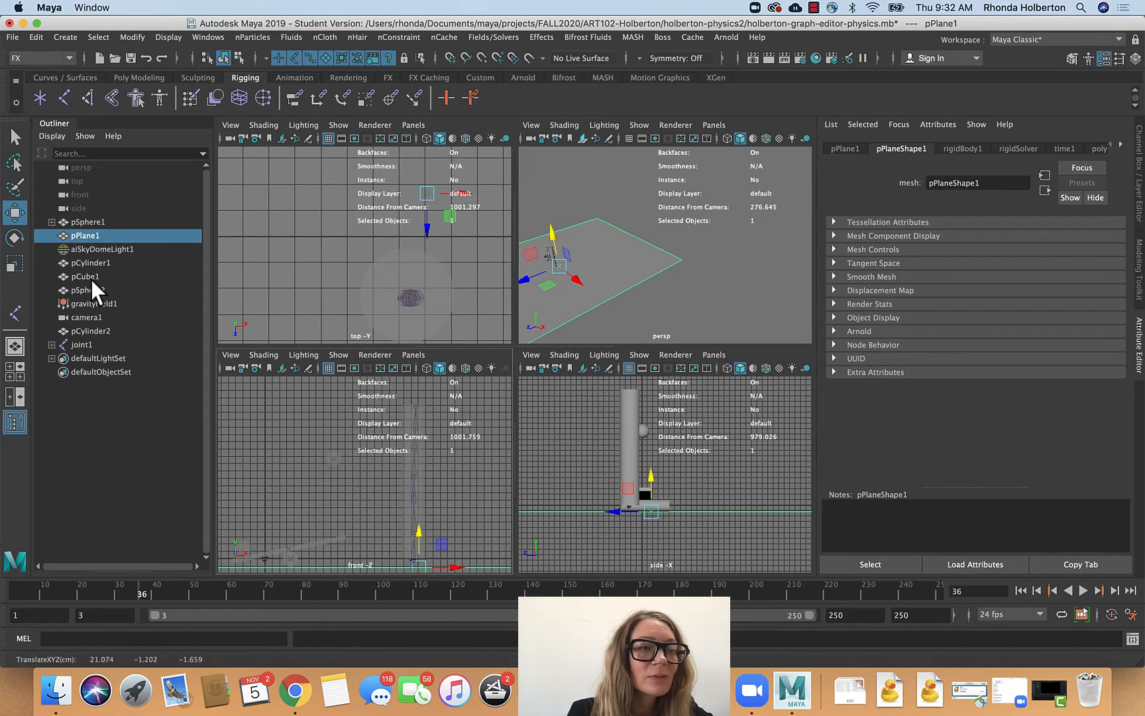
- Bind the tall cylinder pCylinder2 to the joint chain, using the root joint joint1 and the Bind Skin command from the Rigging set
{"action": "left_click", "coordinate": [84, 342]}
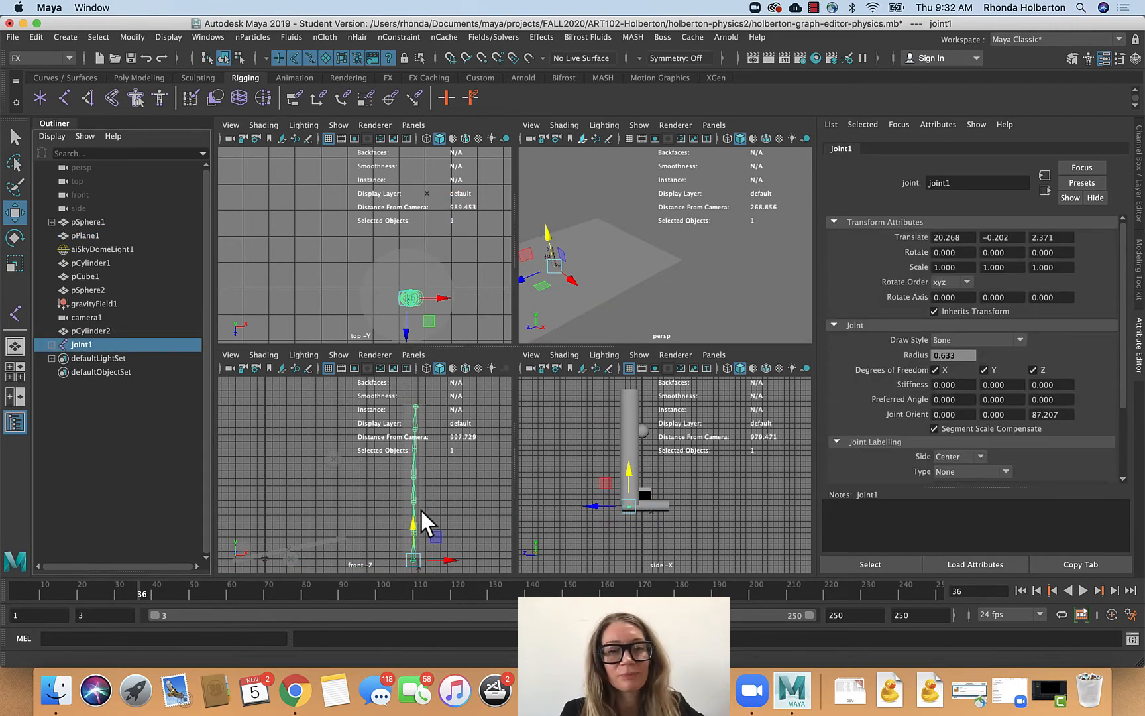
{"action": "left_click", "coordinate": [52, 345]}
{"action": "left_click", "coordinate": [86, 359]}
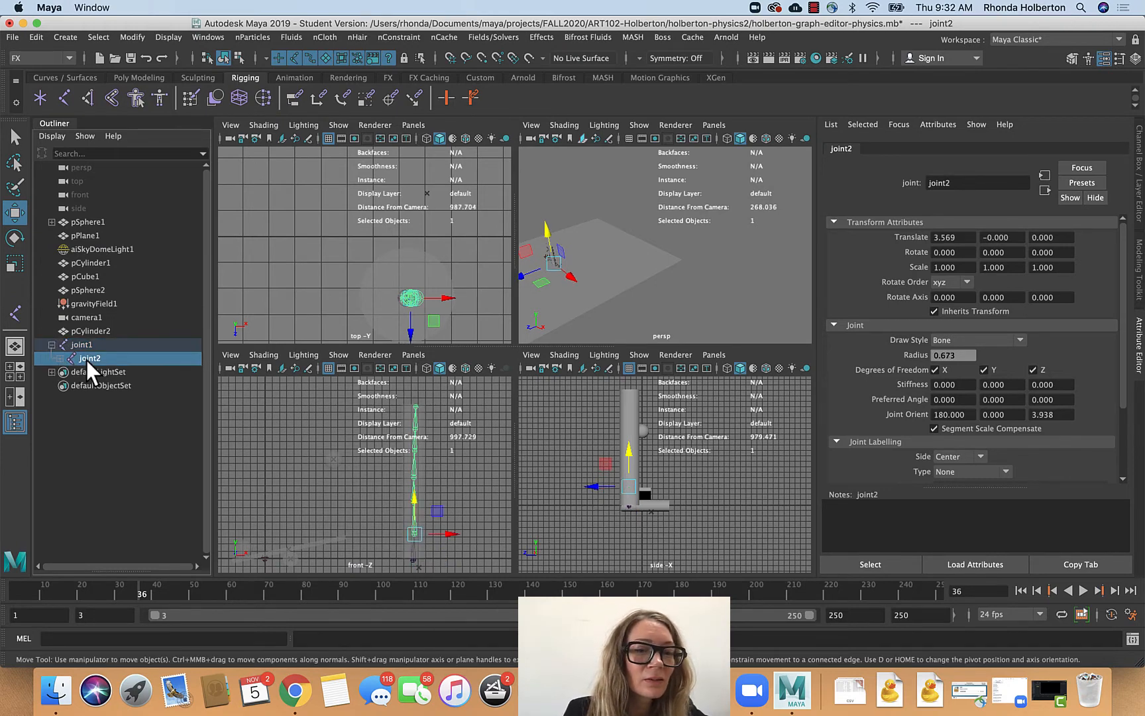
{"action": "left_click", "coordinate": [73, 343]}
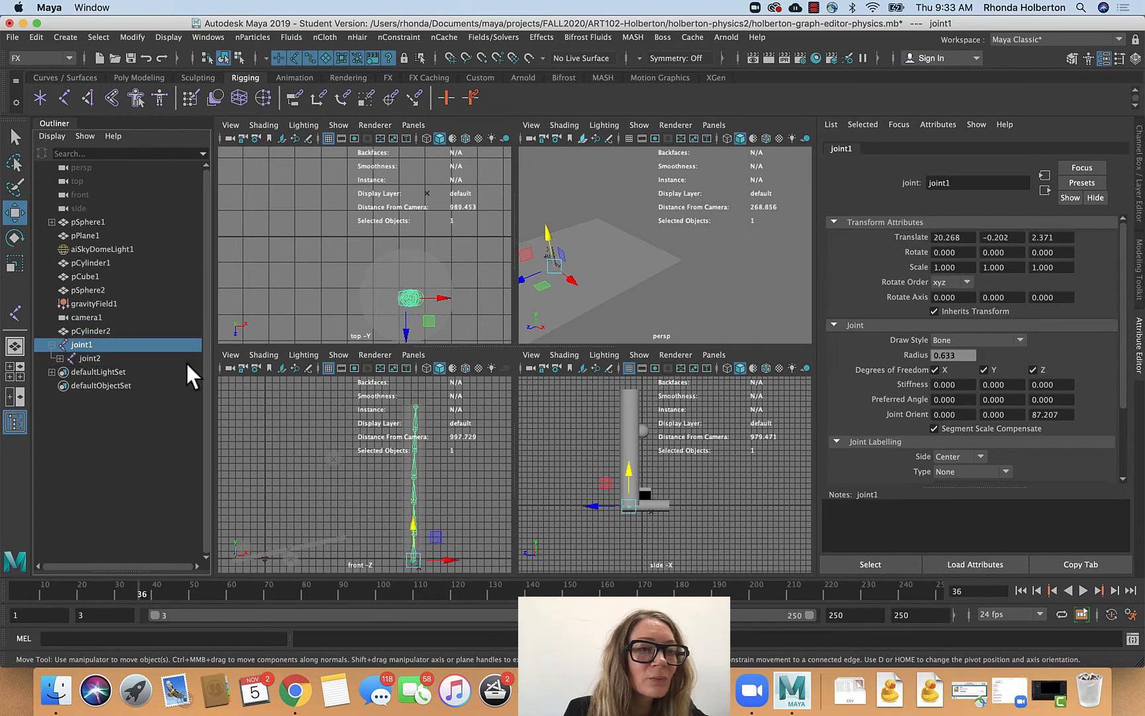
{"action": "left_click", "coordinate": [425, 267], "text": "shift"}
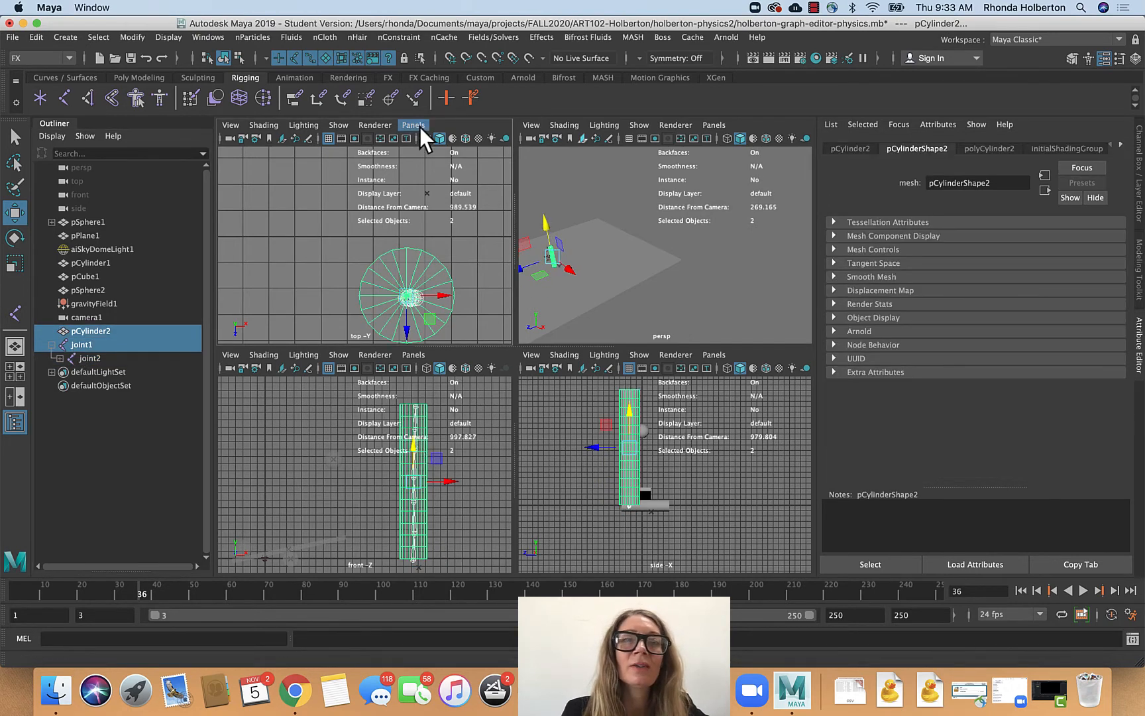
{"action": "left_click", "coordinate": [52, 55]}
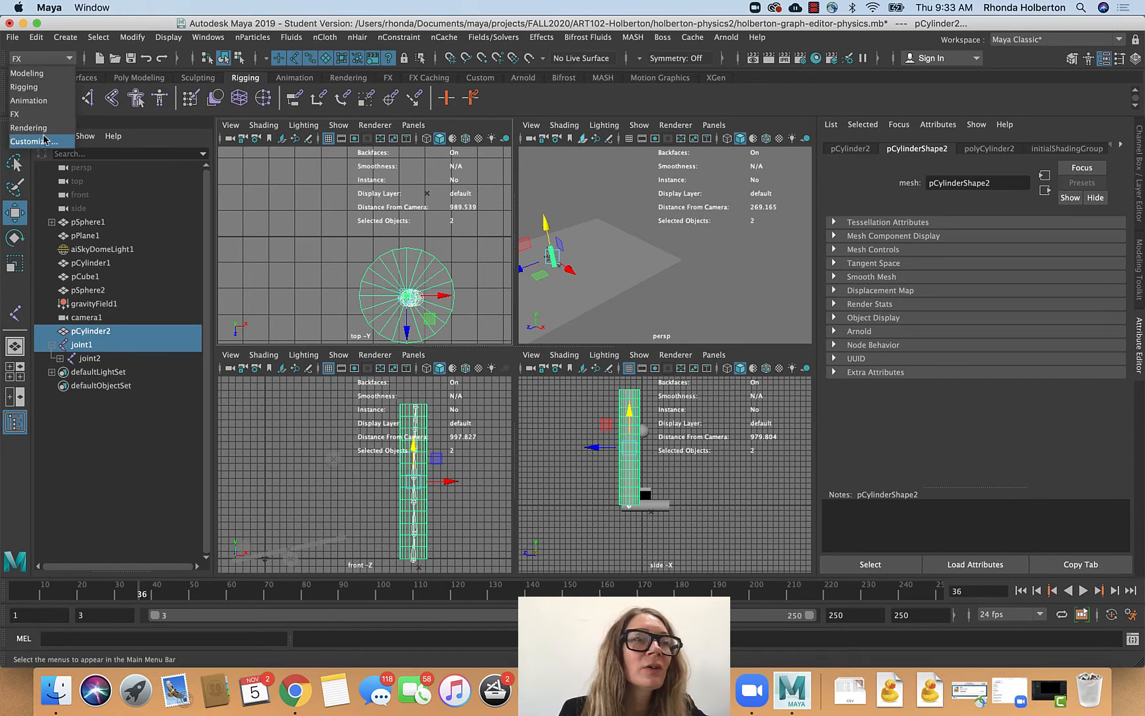
{"action": "left_click", "coordinate": [37, 87]}
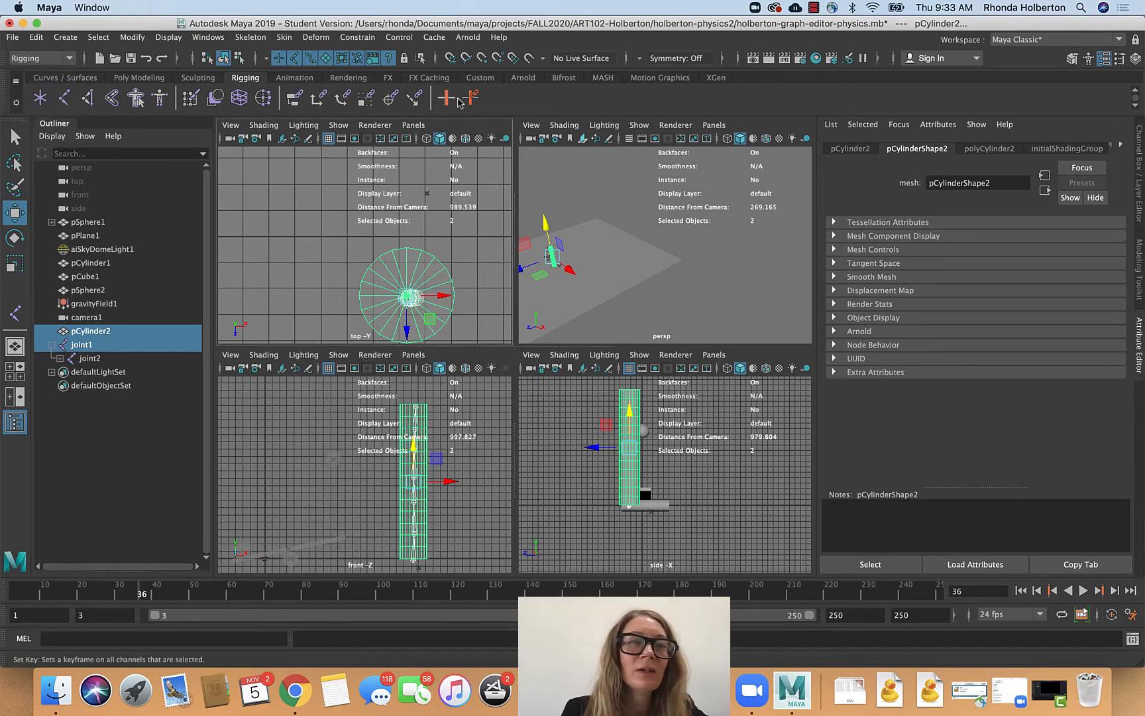
{"action": "left_click", "coordinate": [343, 34]}
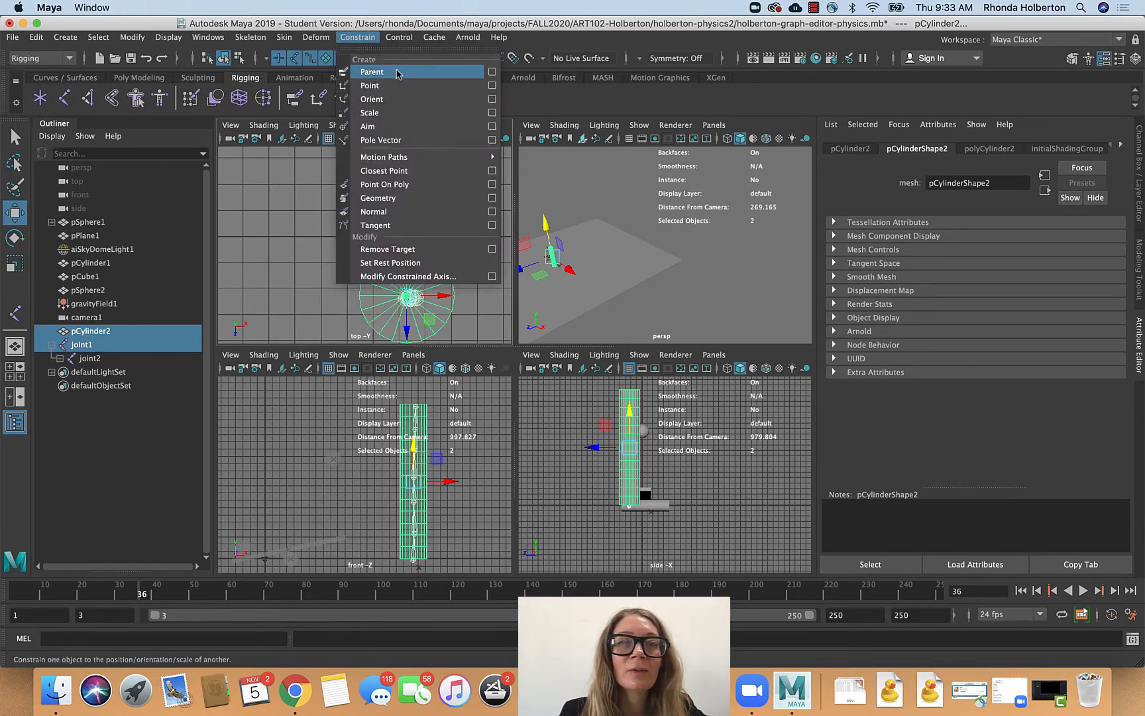
{"action": "mouse_move", "coordinate": [409, 164]}
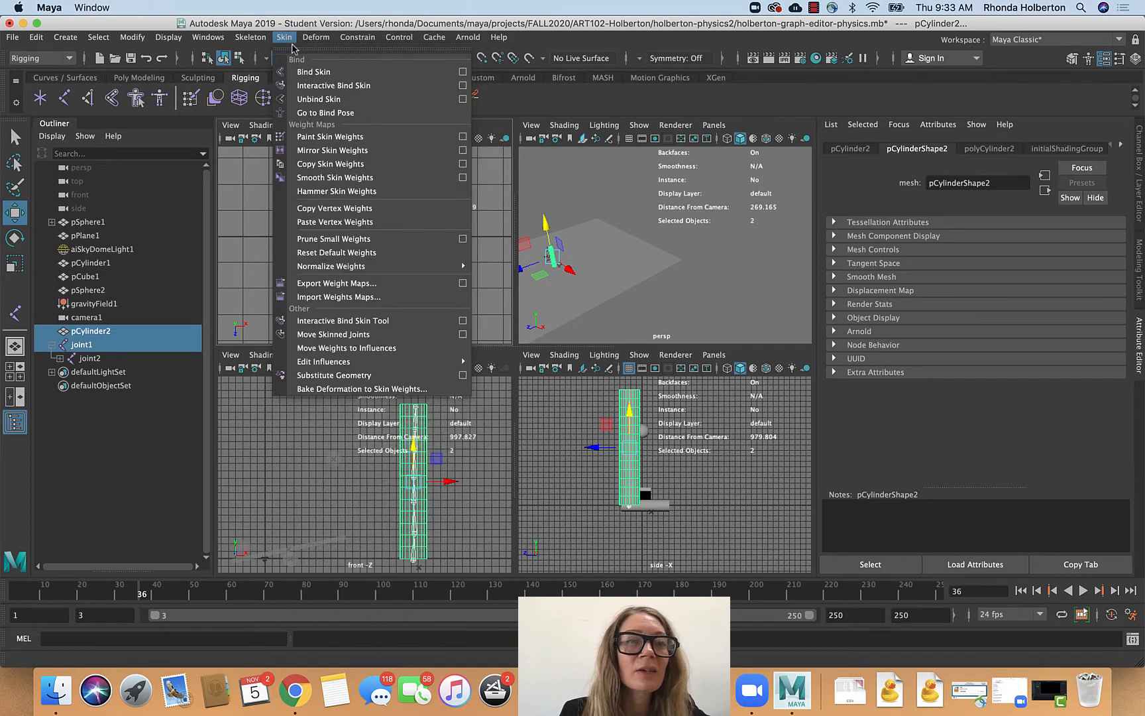
{"action": "left_click", "coordinate": [316, 70]}
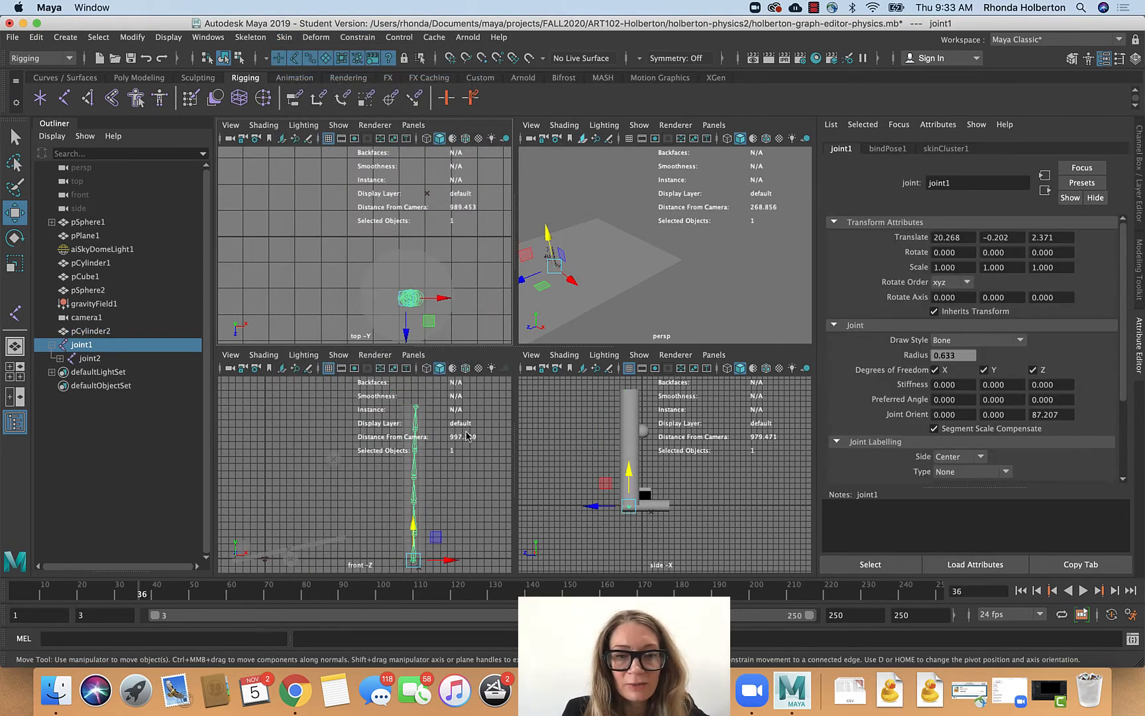
- Show only the perspective view, framed closely on the tall cylinder, and turn on X-Ray shading there
{"action": "left_click", "coordinate": [479, 449]}
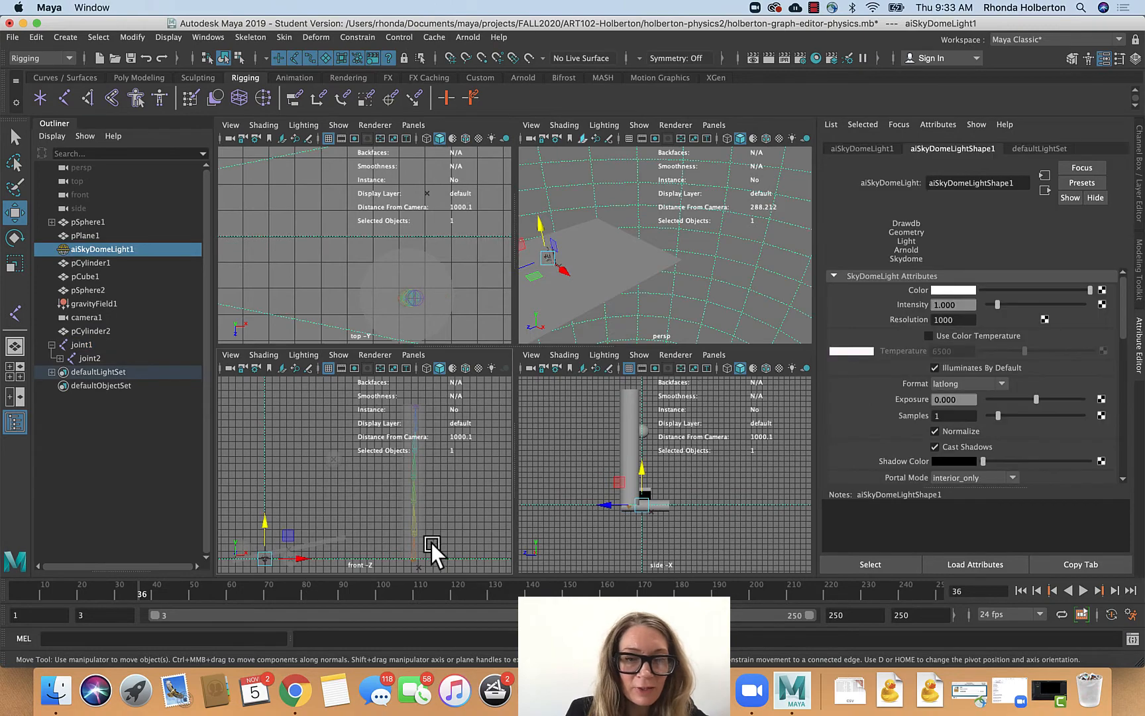
{"action": "left_click", "coordinate": [19, 350]}
{"action": "left_click_drag", "start_coordinate": [618, 403], "coordinate": [432, 422], "text": "alt"}
{"action": "scroll", "coordinate": [431, 422], "scroll_direction": "up", "scroll_amount": 8}
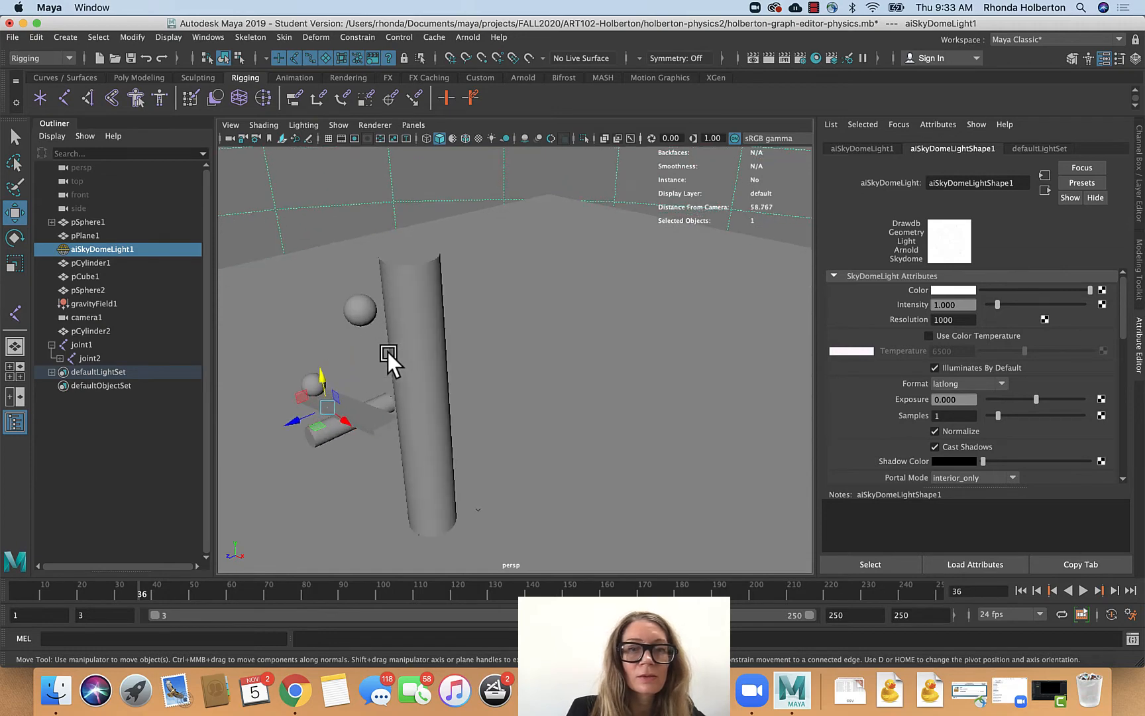
{"action": "left_click", "coordinate": [264, 125]}
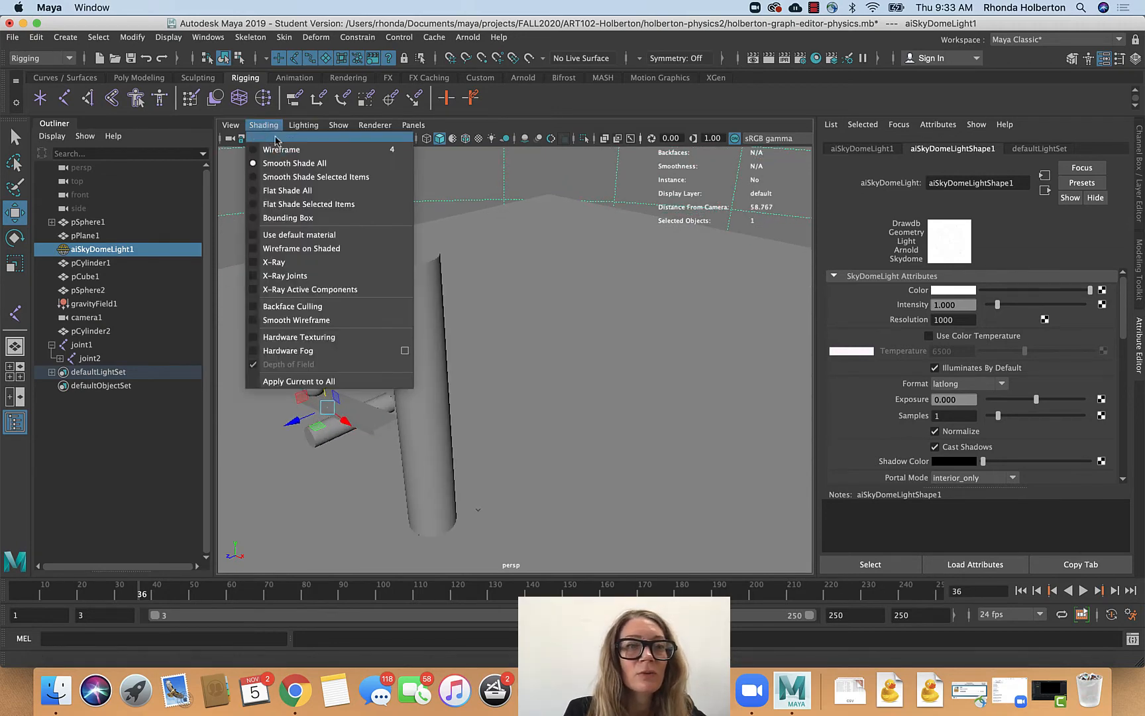
{"action": "left_click", "coordinate": [281, 262]}
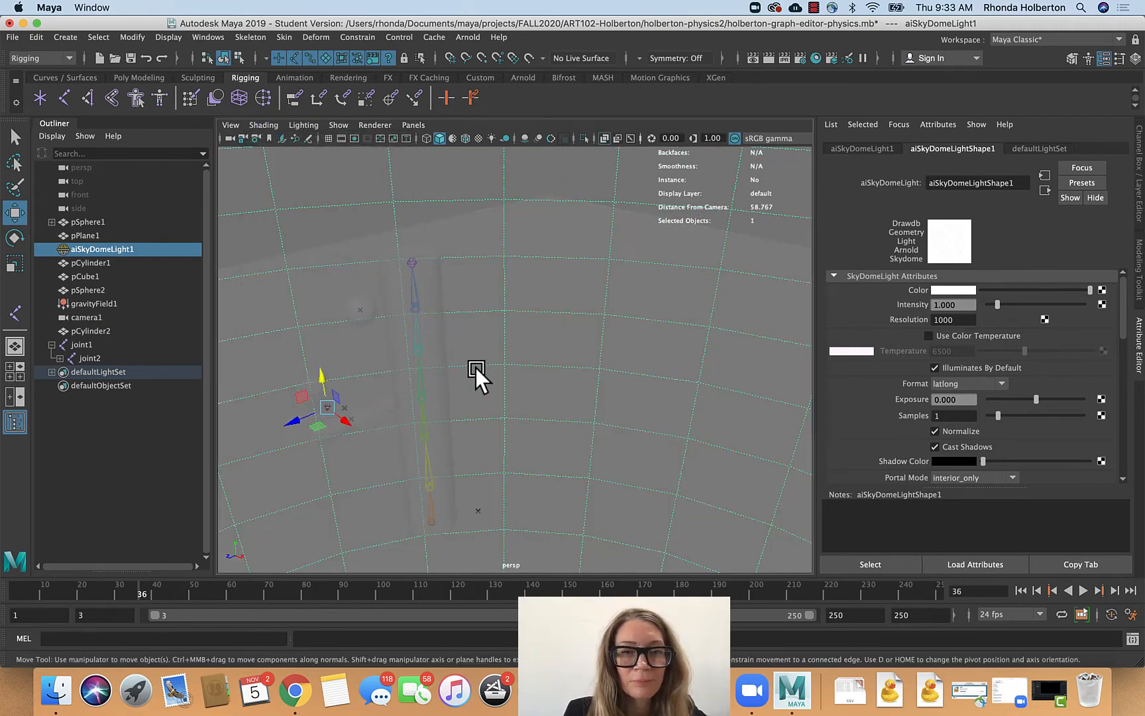
- Move the root joint of the bound cylinder along Z to about -3.380, and deselect the chain
{"action": "left_click", "coordinate": [433, 516]}
{"action": "left_click_drag", "start_coordinate": [406, 527], "coordinate": [480, 515]}
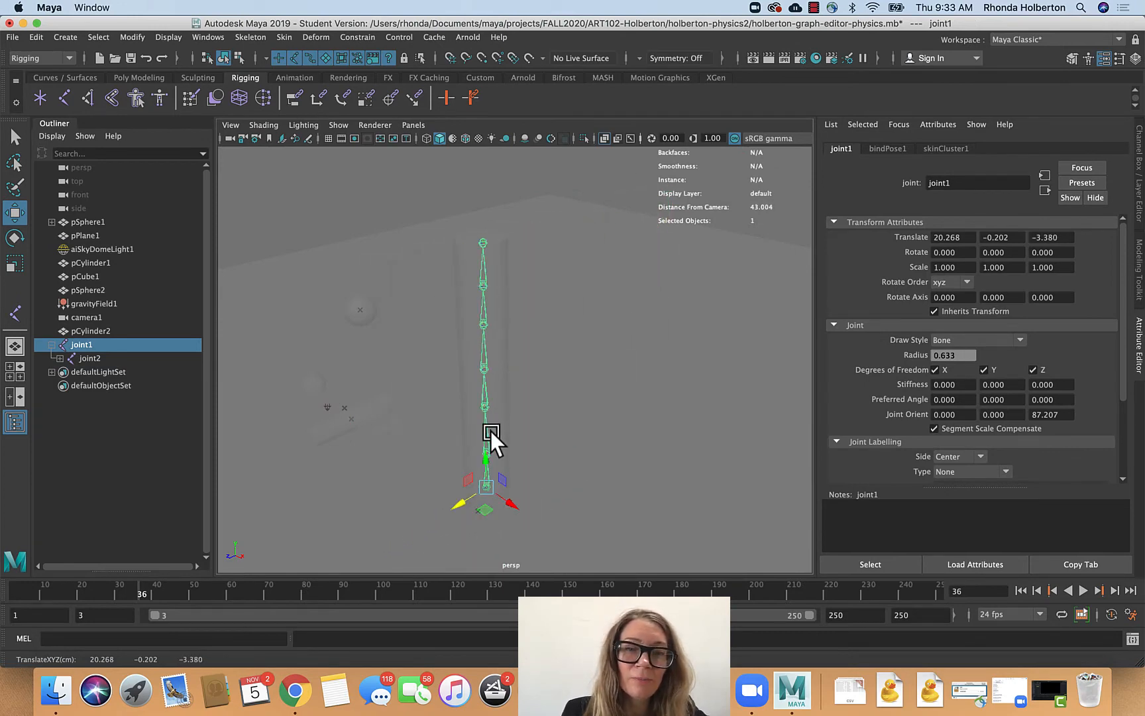
{"action": "left_click", "coordinate": [567, 474]}
{"action": "scroll", "coordinate": [487, 472], "scroll_direction": "up", "scroll_amount": 2}
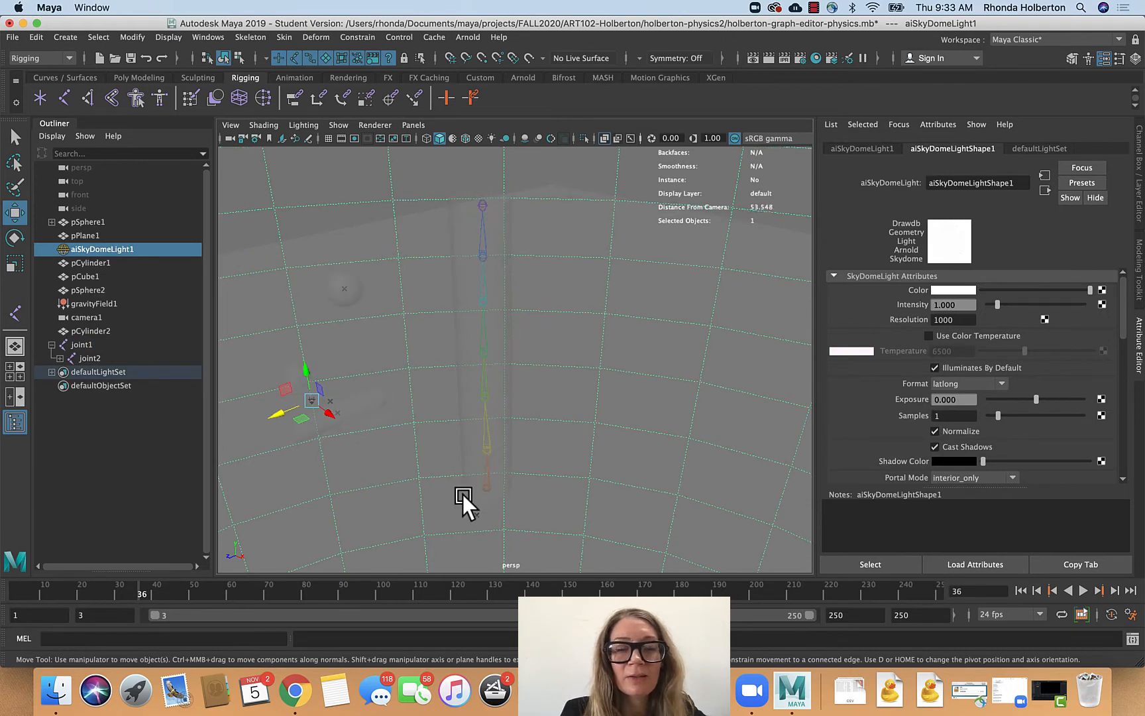
- Rotate the fourth joint to about -15.7 degrees in Y to bend the upper part of the cylinder
{"action": "left_click", "coordinate": [484, 255]}
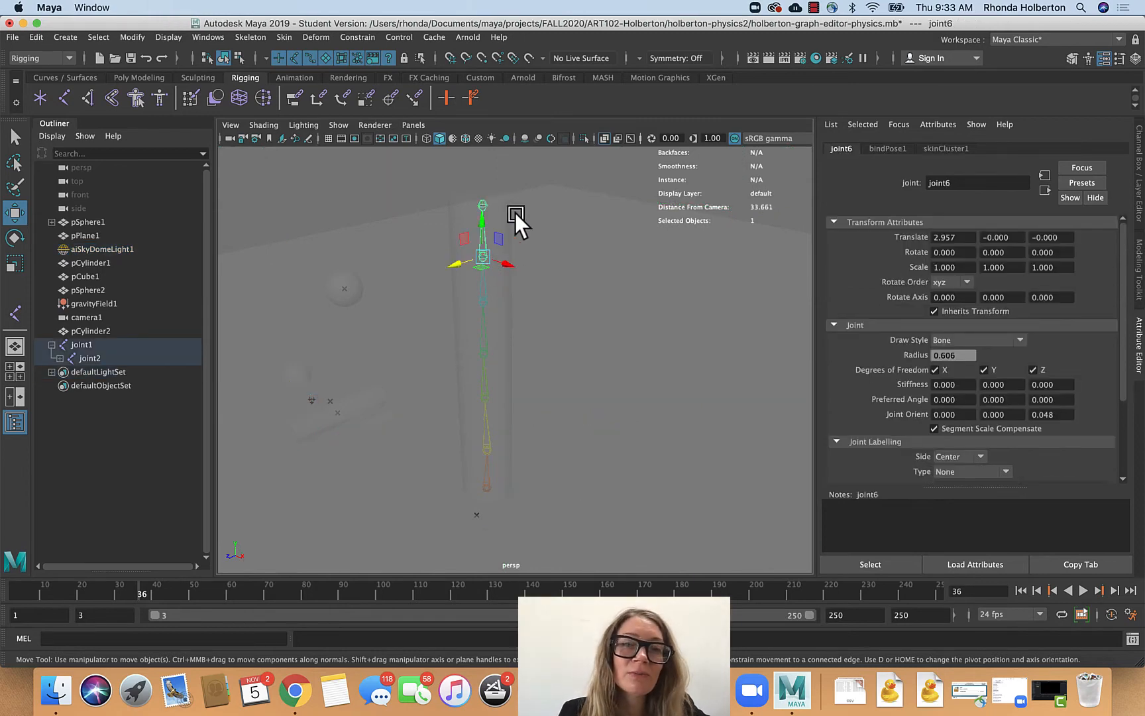
{"action": "left_click", "coordinate": [482, 326]}
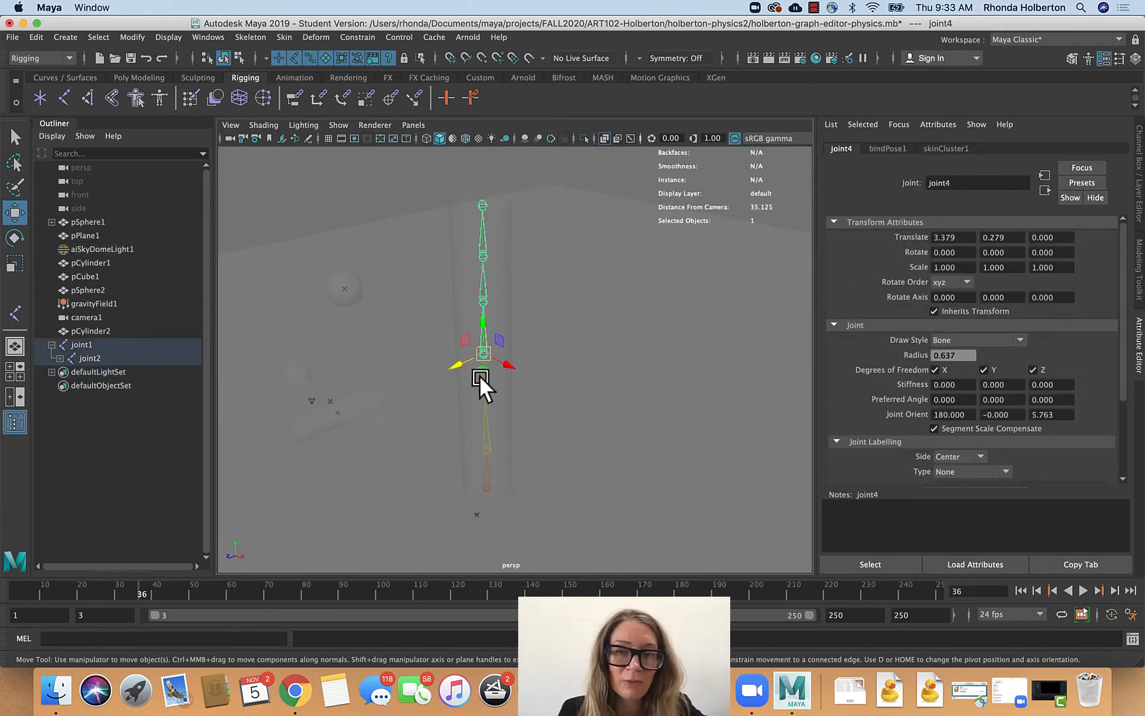
{"action": "key", "text": "e"}
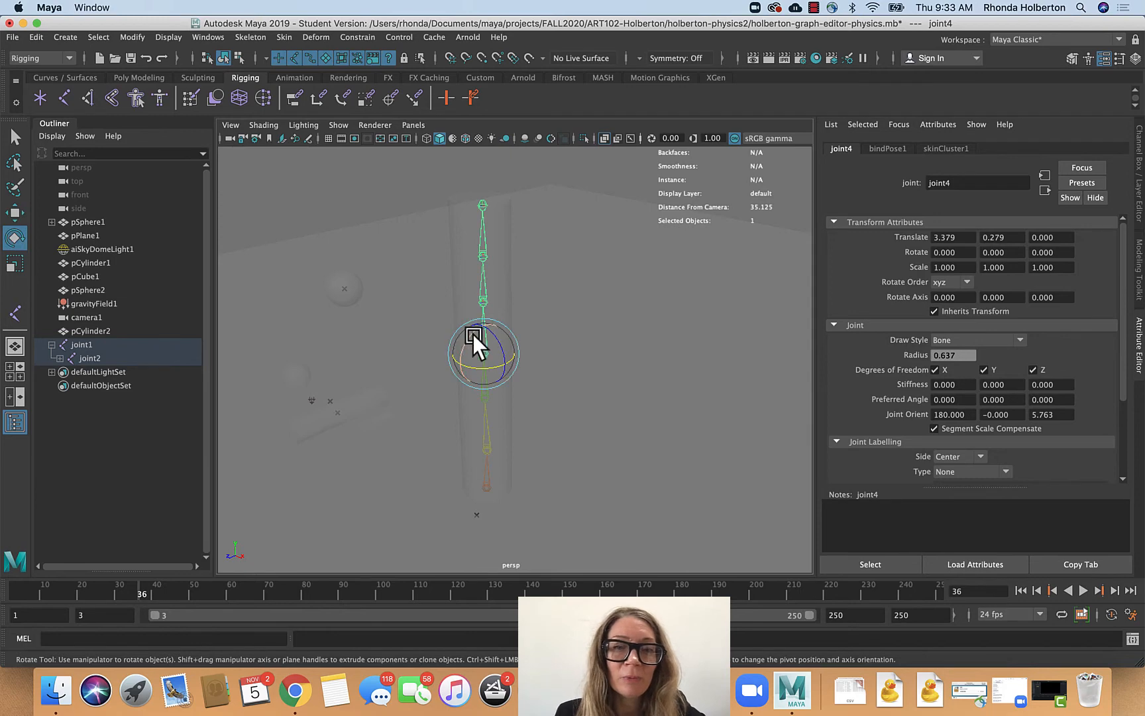
{"action": "mouse_move", "coordinate": [472, 334]}
{"action": "left_mouse_down"}
{"action": "mouse_move", "coordinate": [448, 364]}
{"action": "mouse_move", "coordinate": [458, 337]}
{"action": "left_mouse_up"}
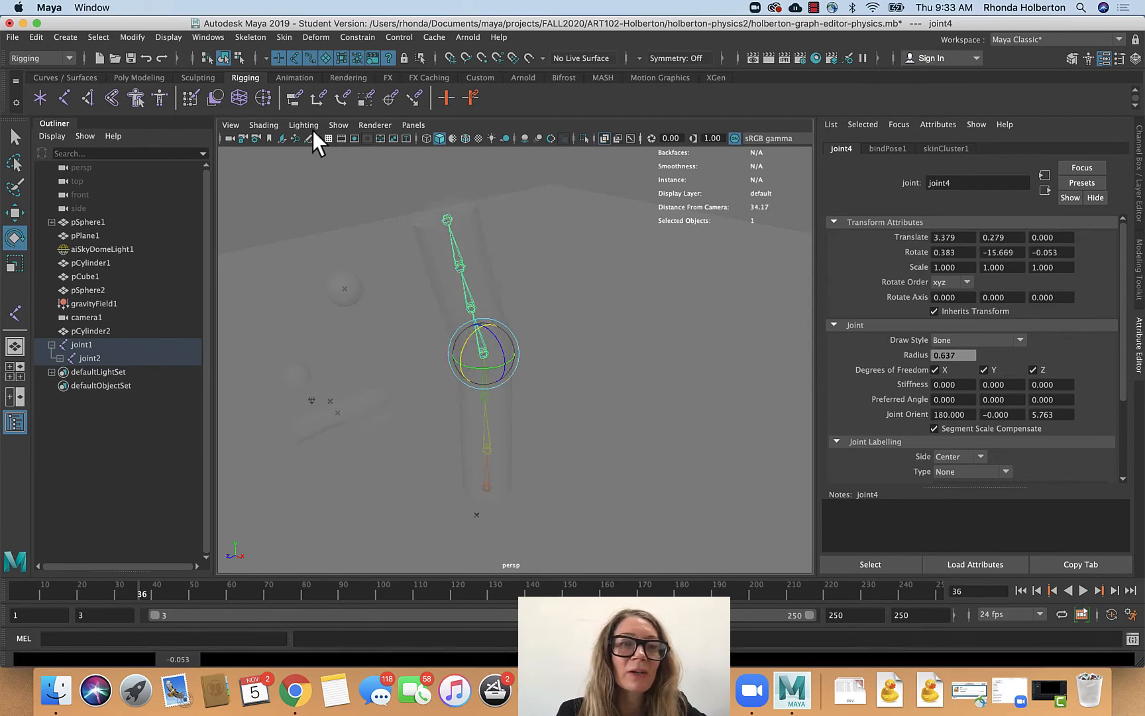
- Replace X-Ray with X-Ray Joints shading and bend the fourth joint further, to about -20.7 degrees in Y
{"action": "left_click", "coordinate": [258, 123]}
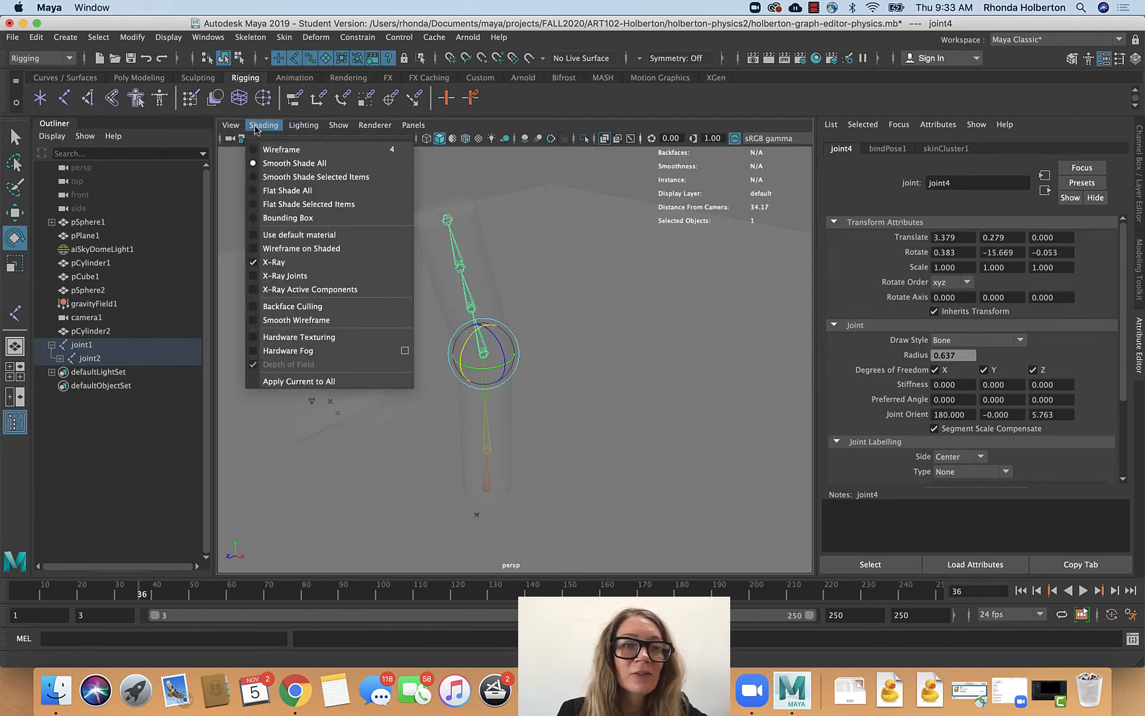
{"action": "left_click", "coordinate": [271, 263]}
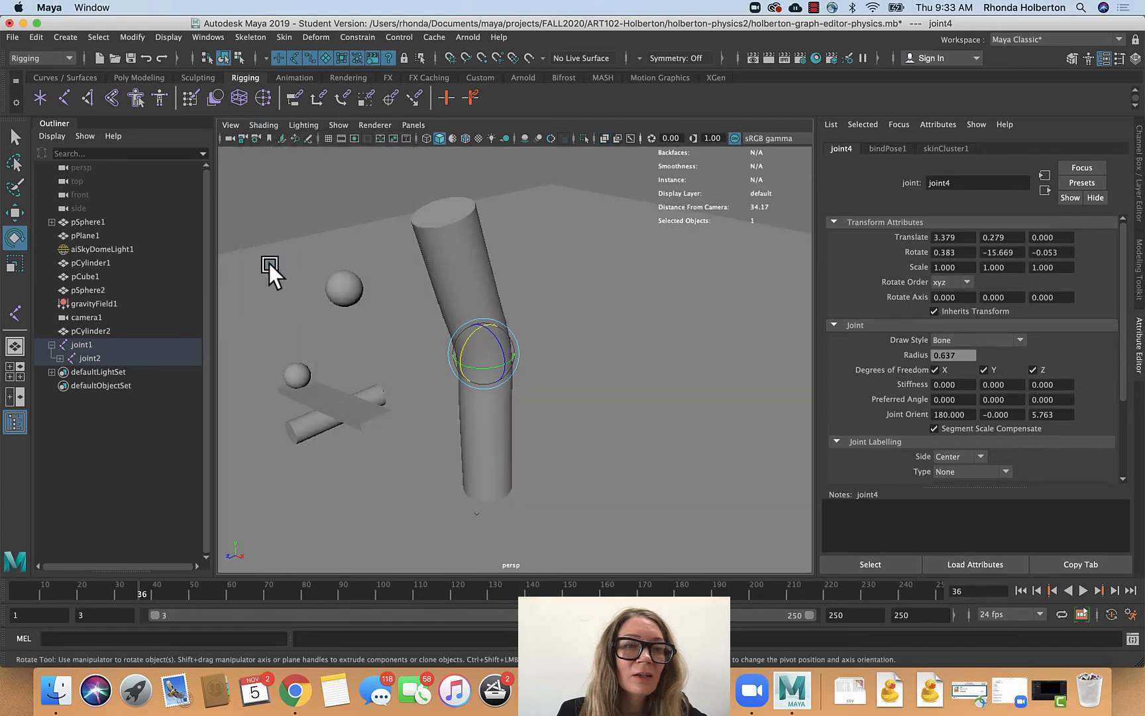
{"action": "left_click_drag", "start_coordinate": [467, 336], "coordinate": [466, 338]}
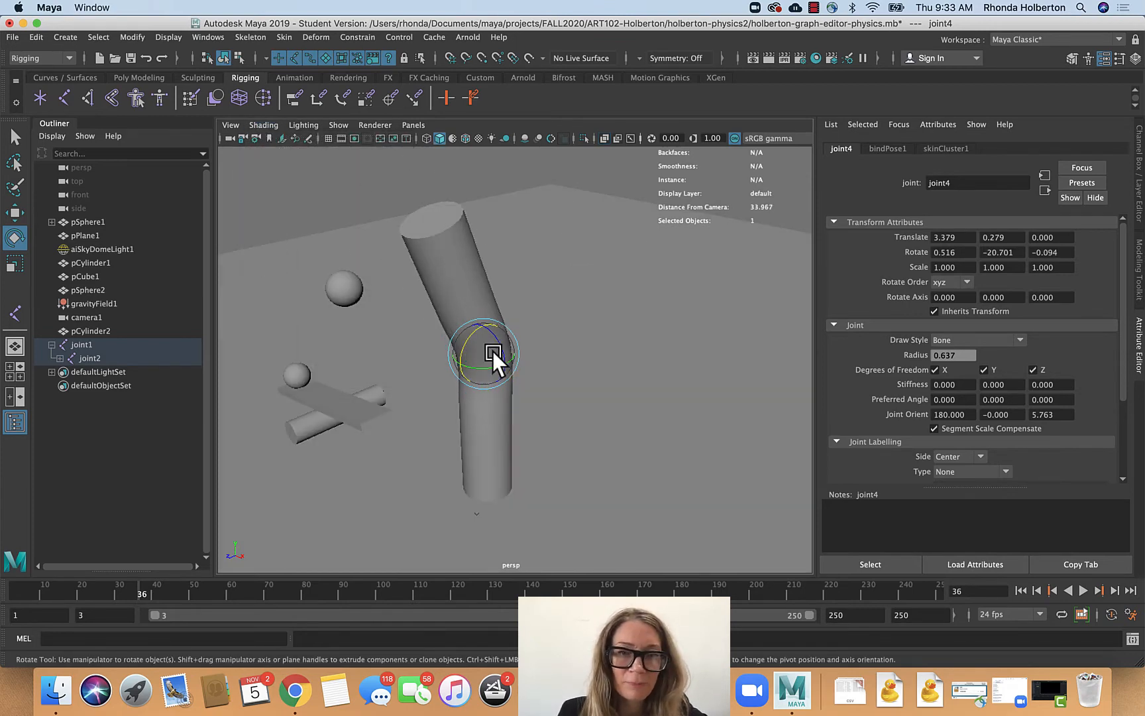
{"action": "left_click", "coordinate": [265, 124]}
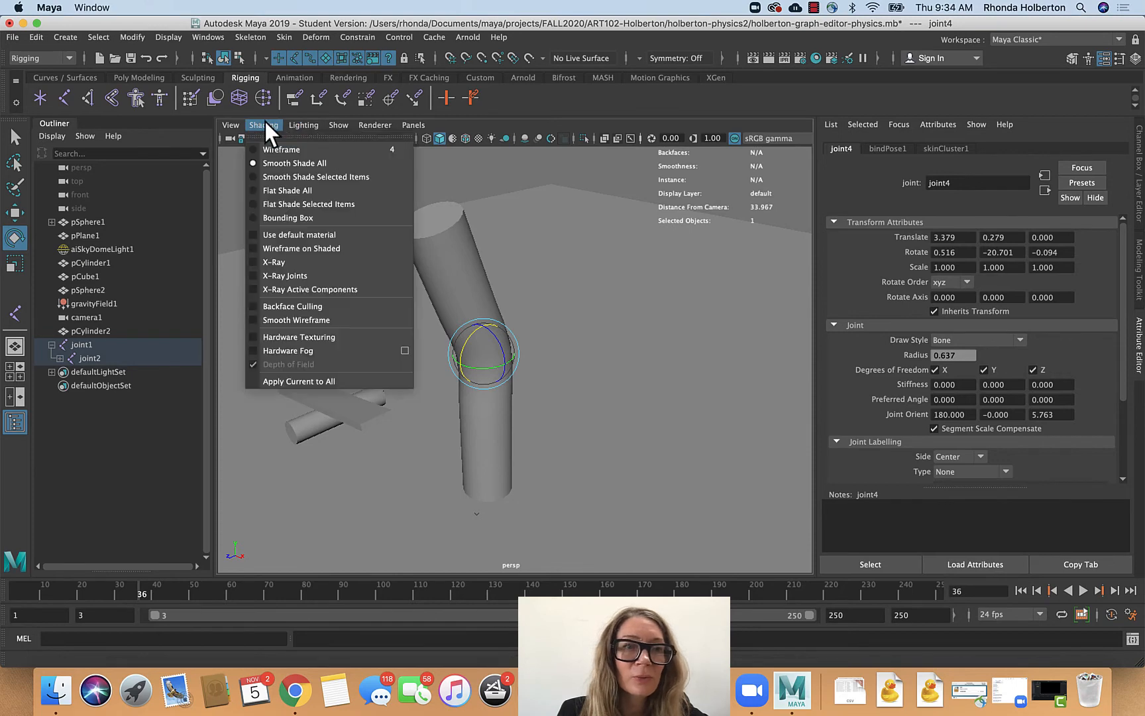
{"action": "left_click", "coordinate": [312, 273]}
- Rotate the fifth joint to about -19.9 degrees and the third joint to about 47.6 degrees in Y
{"action": "left_click", "coordinate": [464, 304]}
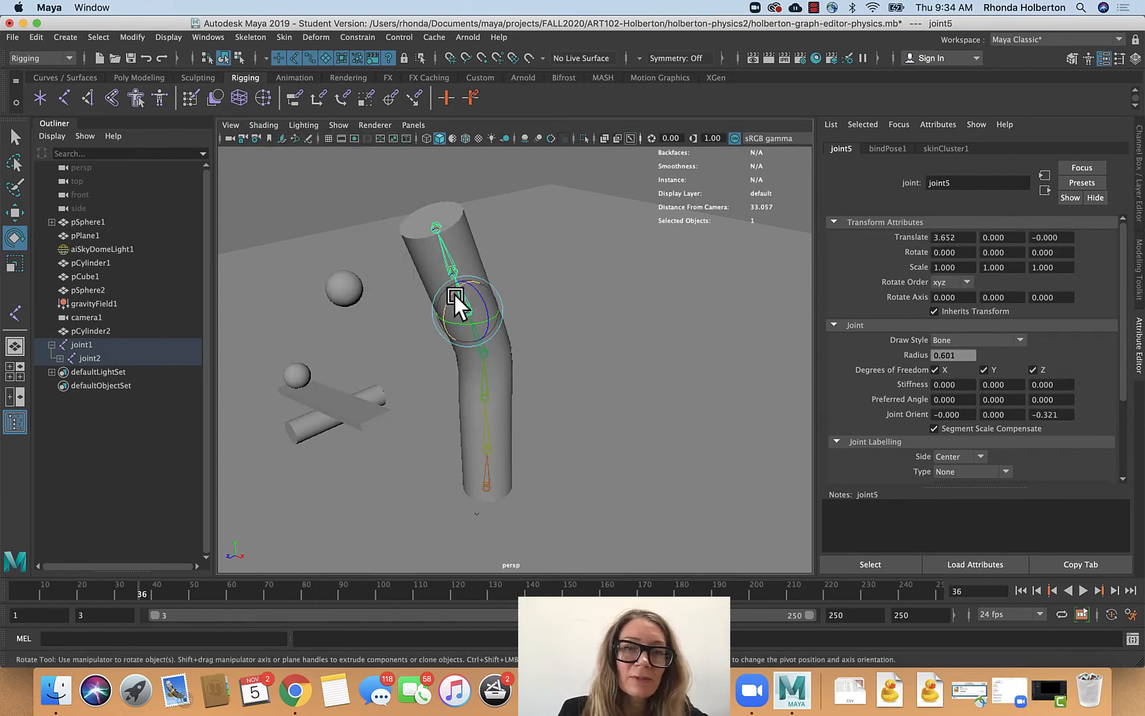
{"action": "left_click_drag", "start_coordinate": [453, 295], "coordinate": [453, 307]}
{"action": "left_click", "coordinate": [485, 387]}
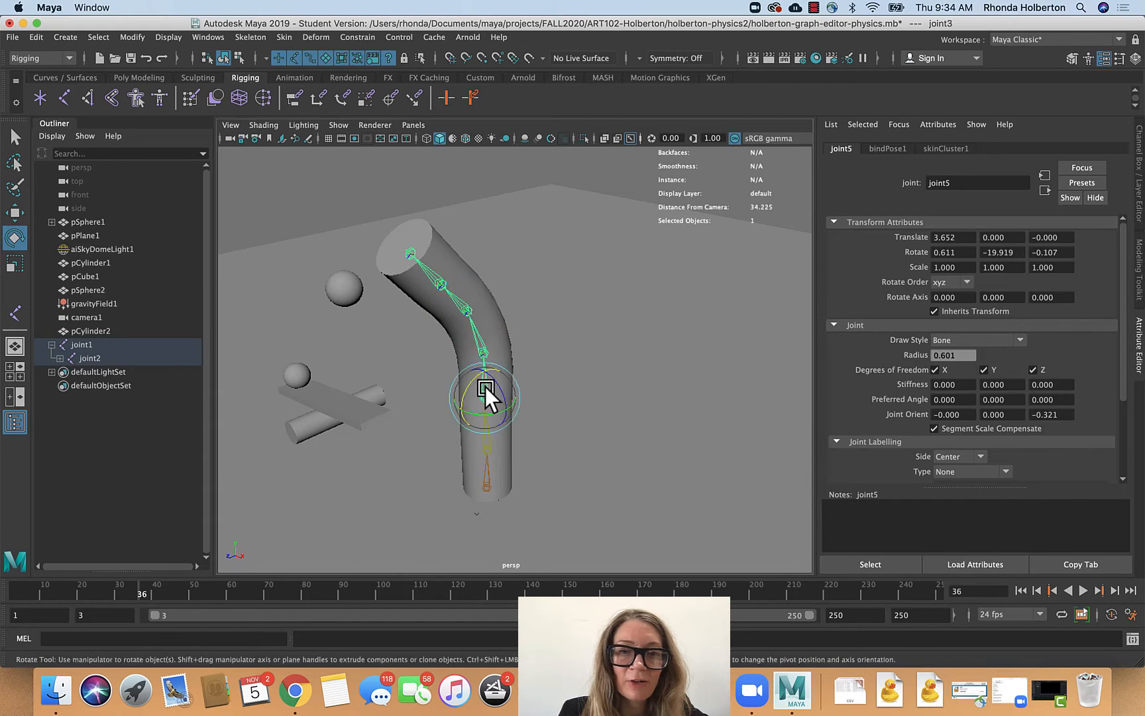
{"action": "left_click_drag", "start_coordinate": [475, 377], "coordinate": [461, 394]}
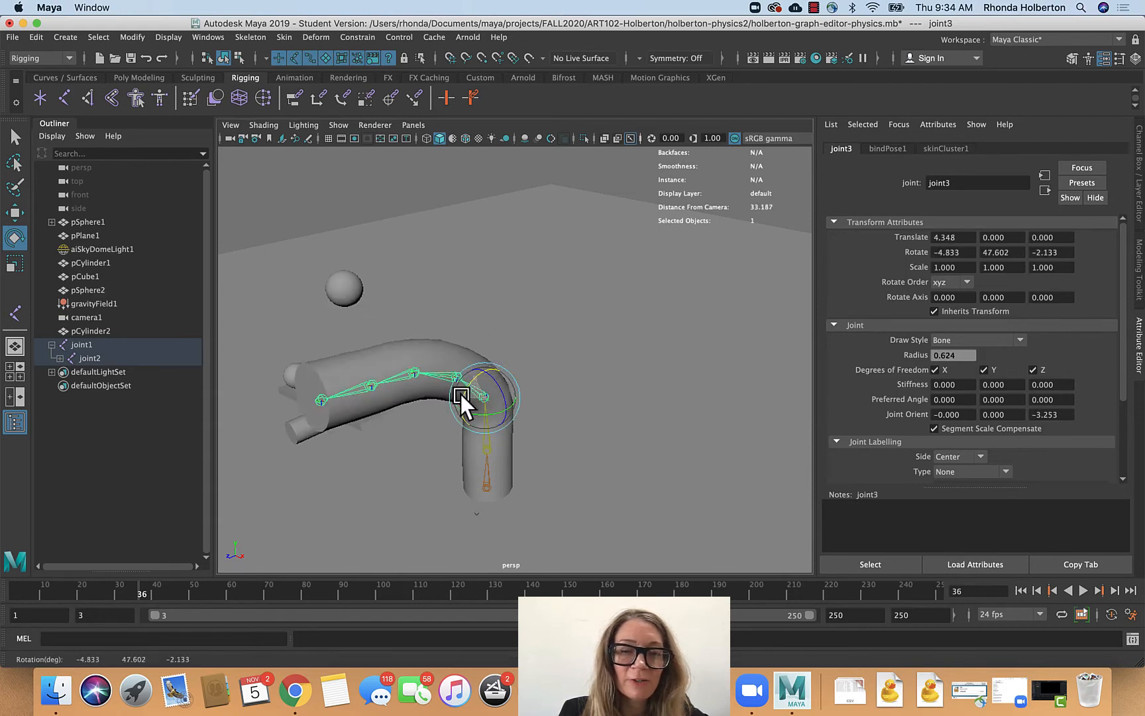
- Try moving the sixth joint along X to about 25.331, and undo that move
{"action": "left_click", "coordinate": [368, 380]}
{"action": "key", "text": "w"}
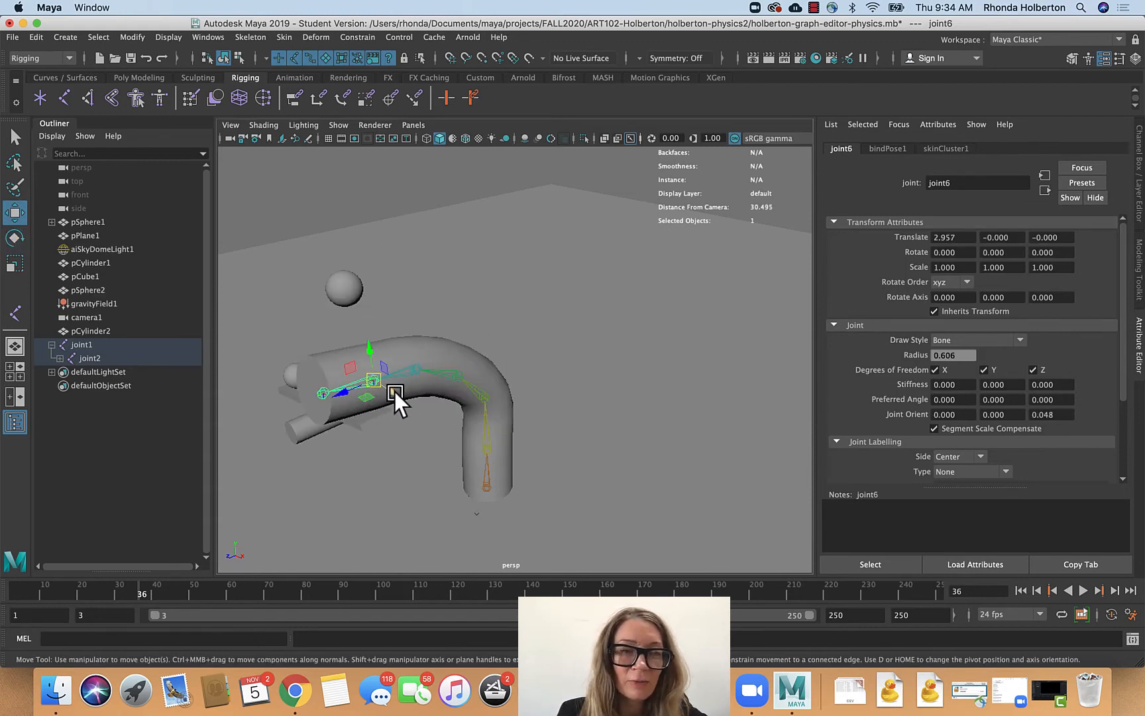
{"action": "left_click_drag", "start_coordinate": [396, 398], "coordinate": [422, 433]}
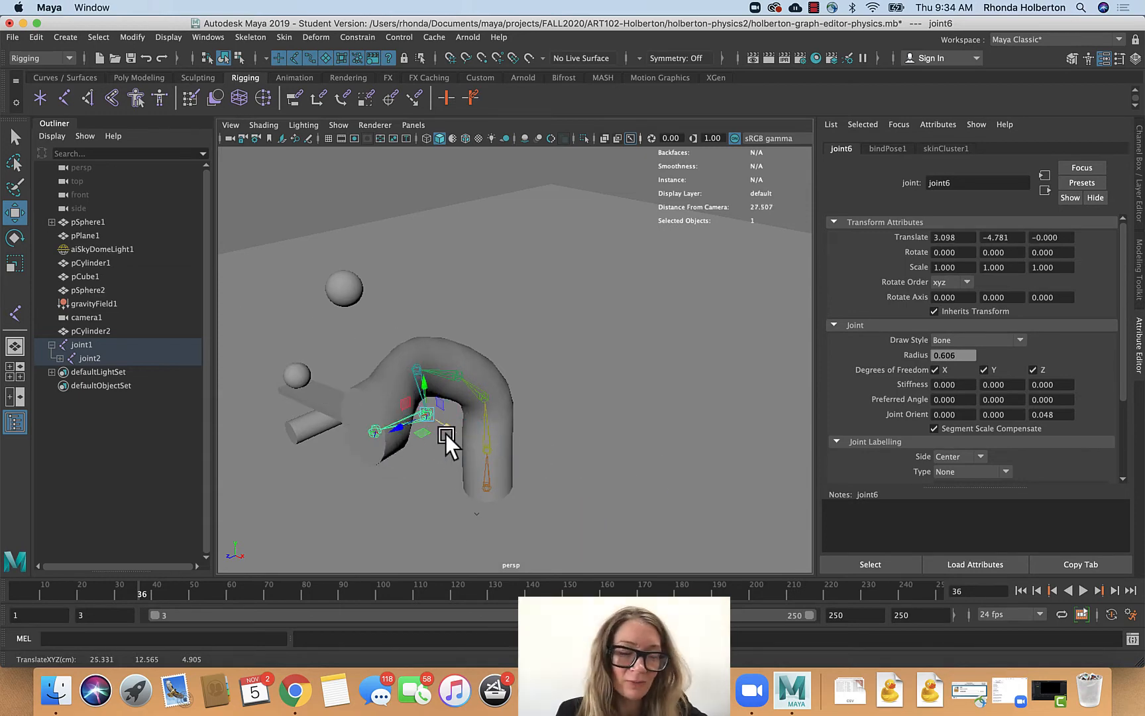
{"action": "key", "text": "ctrl+z"}
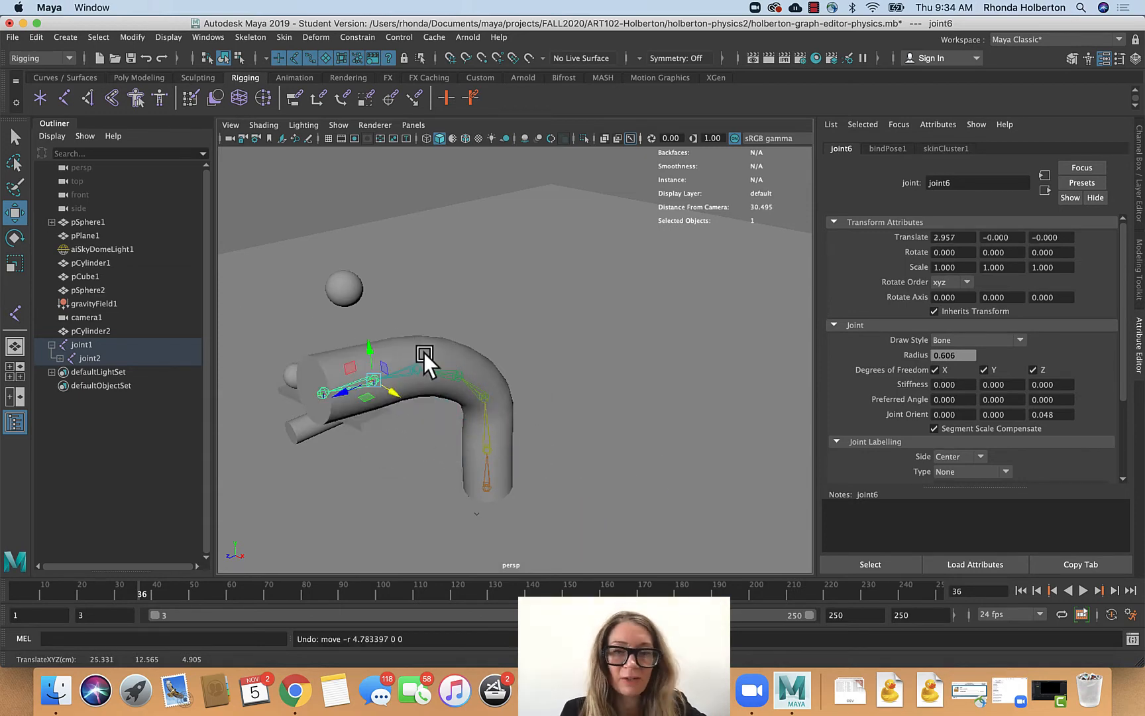
- Move the whole bent cylinder by its root joint to about X 16.882 and Z -10.327
{"action": "left_click", "coordinate": [489, 425]}
{"action": "left_click", "coordinate": [489, 469]}
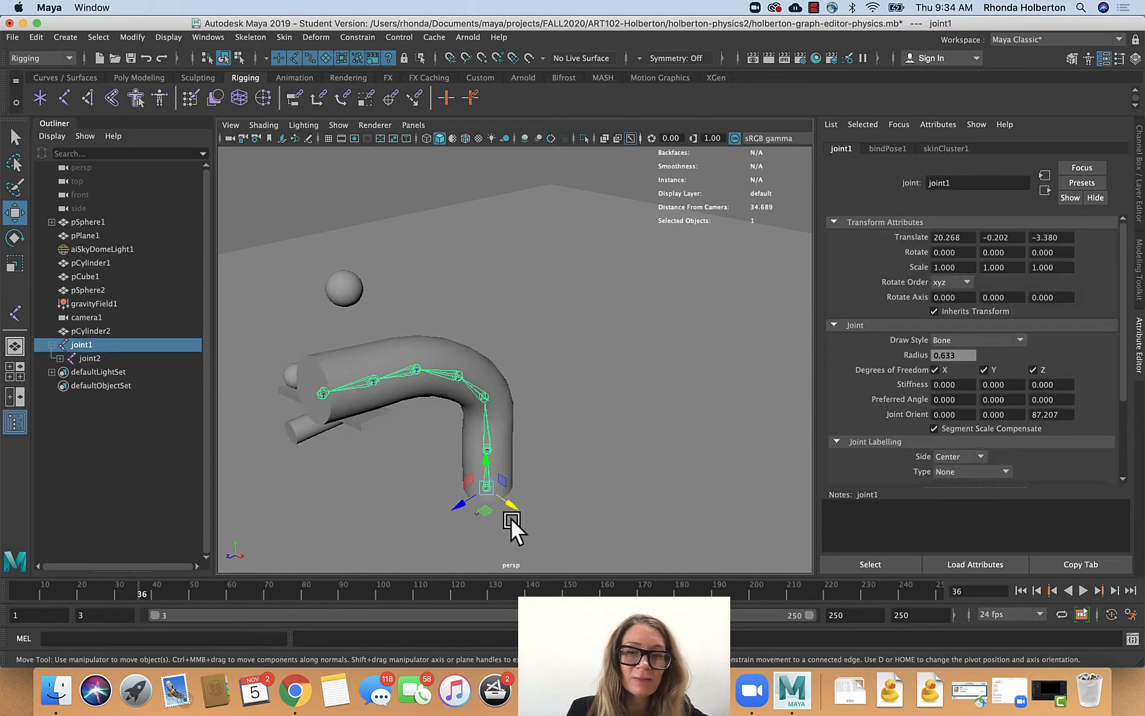
{"action": "left_click_drag", "start_coordinate": [511, 509], "coordinate": [493, 460]}
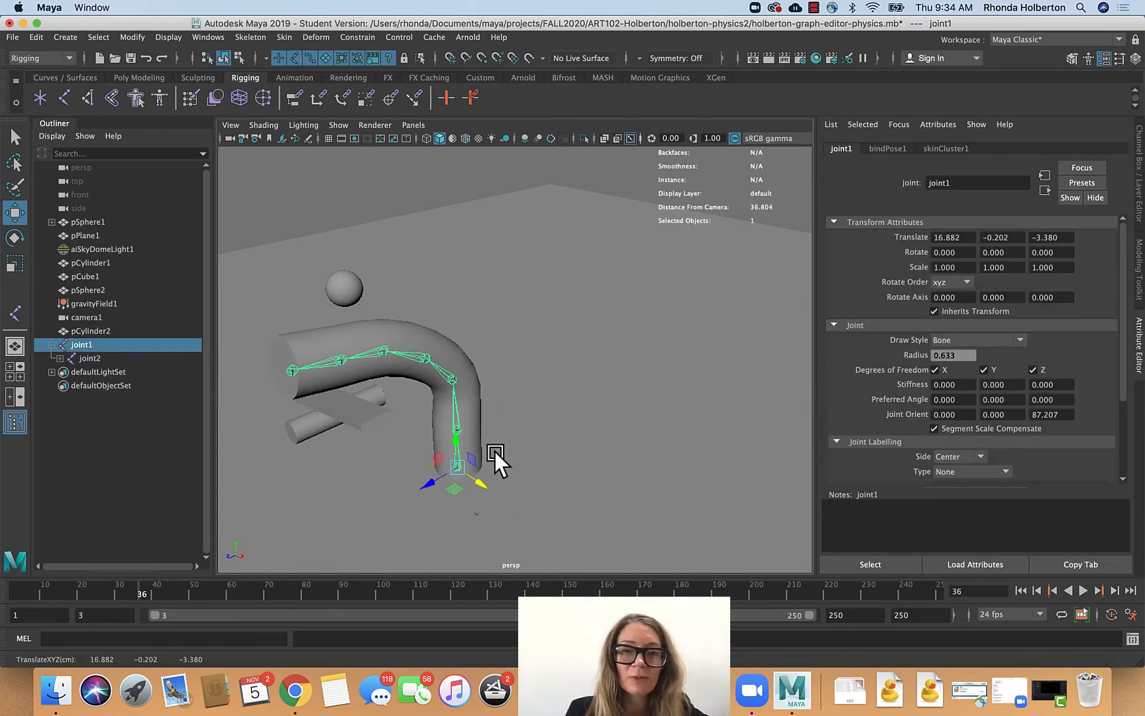
{"action": "left_click_drag", "start_coordinate": [422, 488], "coordinate": [515, 367]}
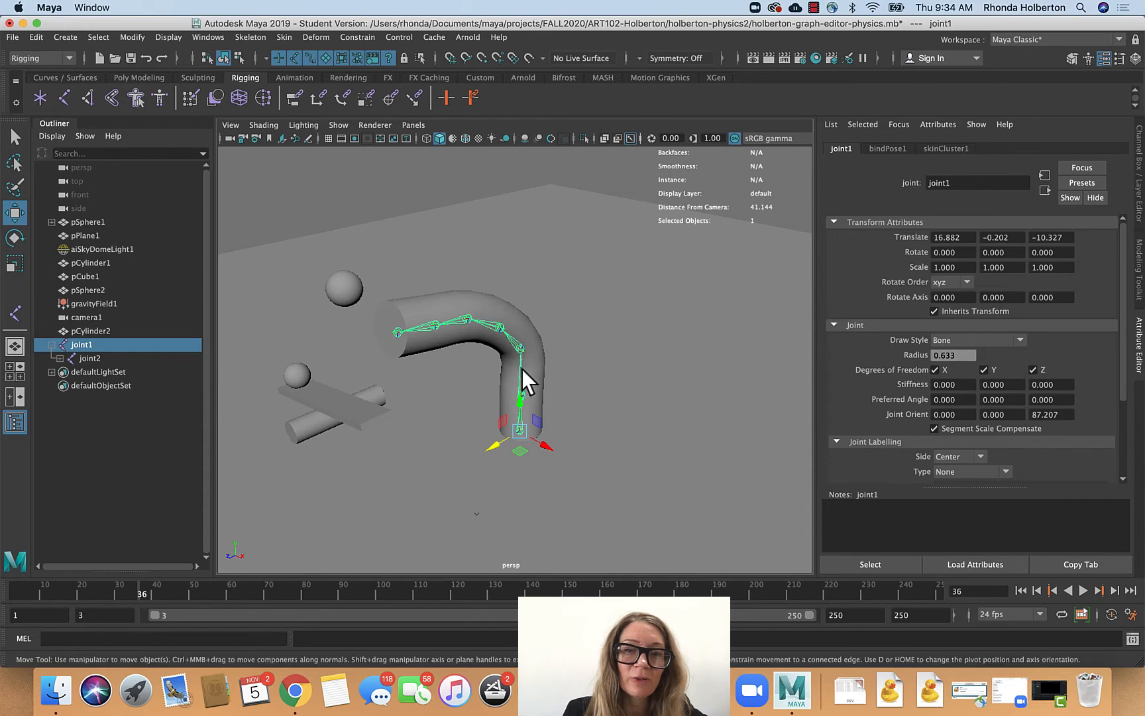
- Rotate the second joint and the joints above it into an S-shaped bend, turning the sixth joint to about 58.3, -25.6, -31.9 degrees
{"action": "left_click", "coordinate": [521, 370]}
{"action": "key", "text": "e"}
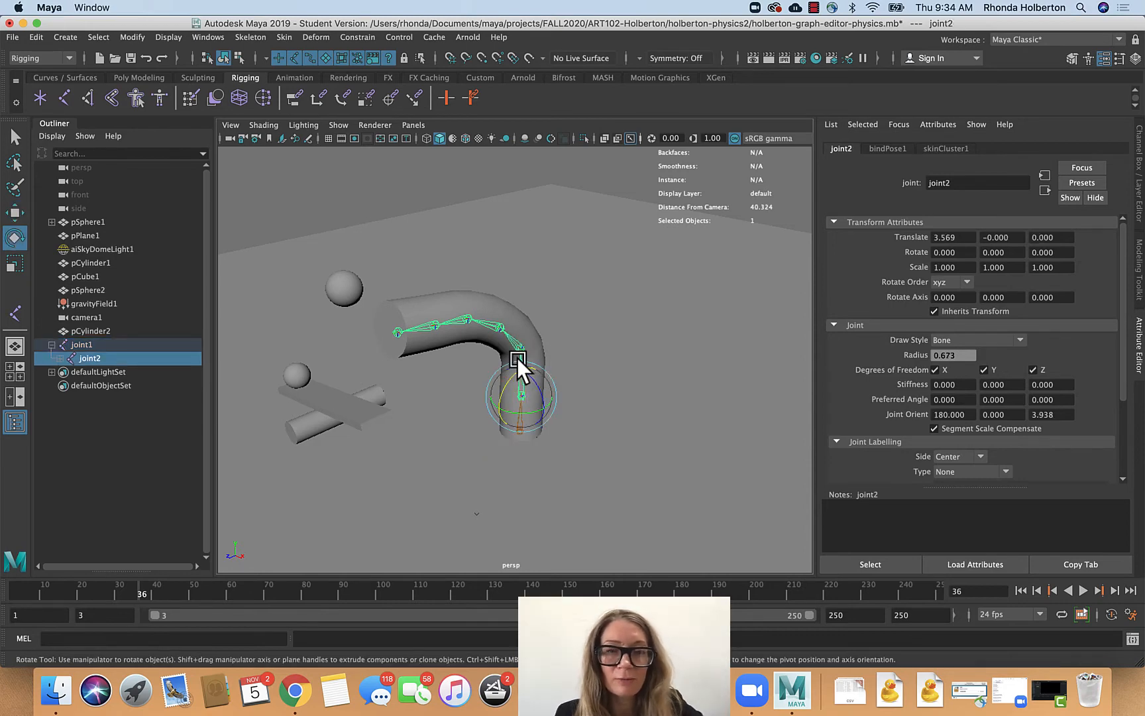
{"action": "left_click_drag", "start_coordinate": [510, 371], "coordinate": [524, 256]}
{"action": "left_click", "coordinate": [555, 325]}
{"action": "left_click", "coordinate": [545, 314]}
{"action": "left_click", "coordinate": [540, 279]}
{"action": "left_click", "coordinate": [548, 248]}
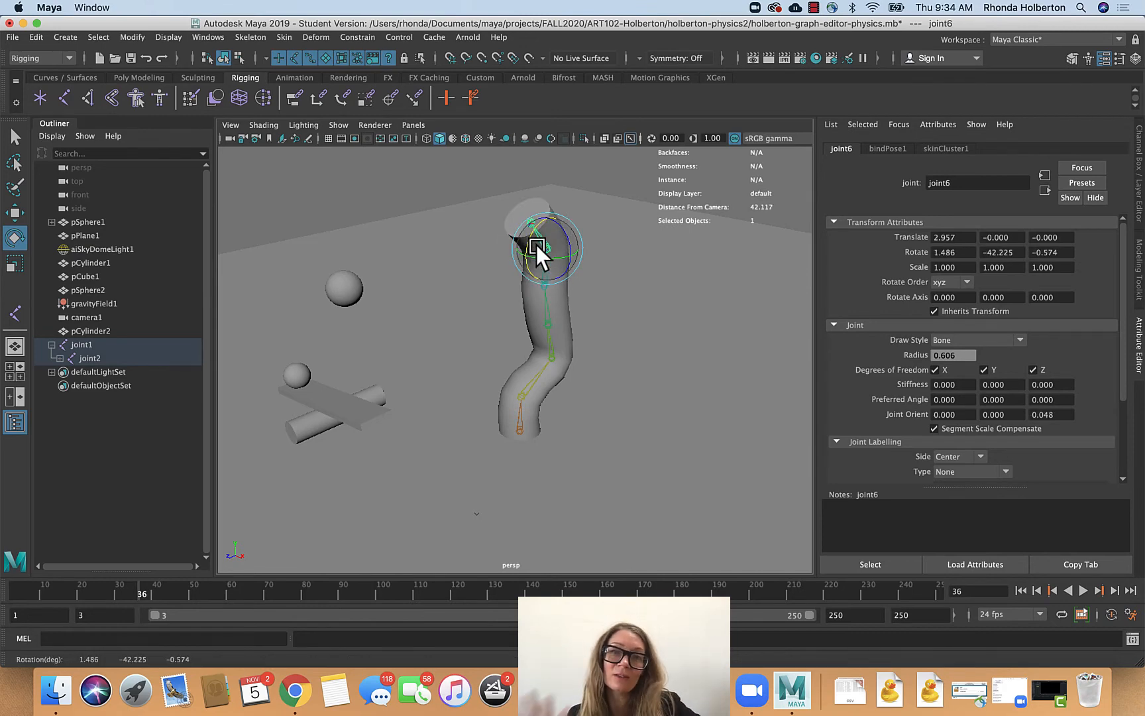
{"action": "left_click_drag", "start_coordinate": [562, 257], "coordinate": [629, 251]}
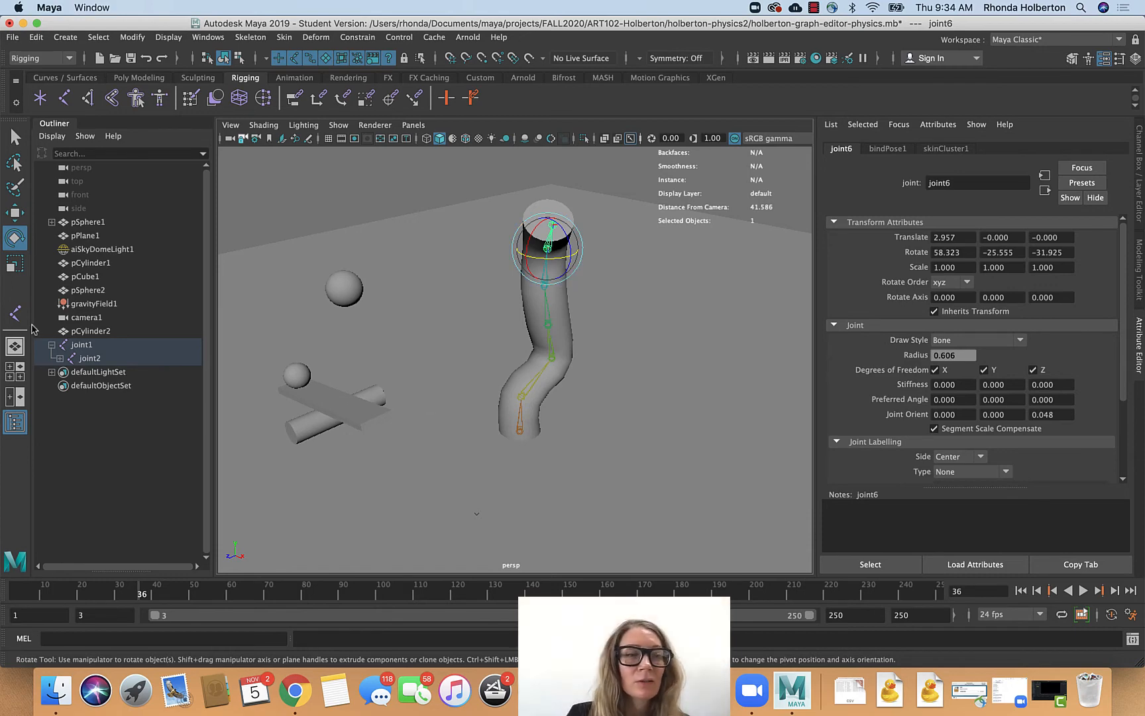
- Expand the joint hierarchy under the root joint all the way down to joint7
{"action": "left_click", "coordinate": [521, 426]}
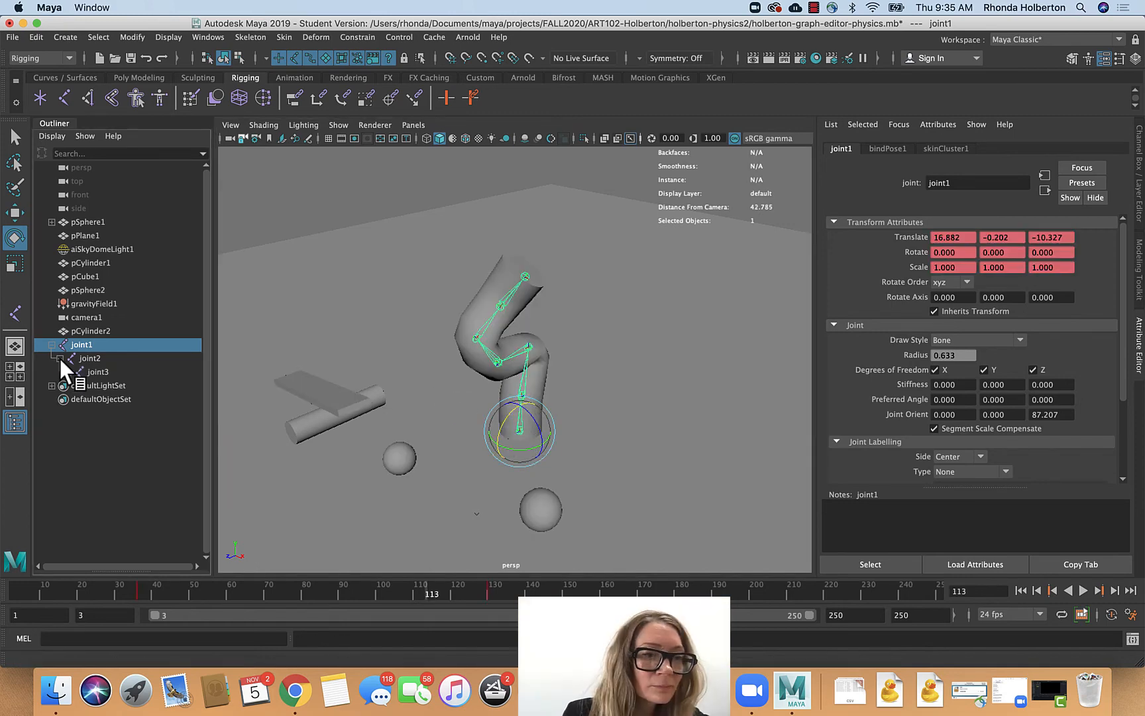
{"action": "left_click", "coordinate": [89, 373]}
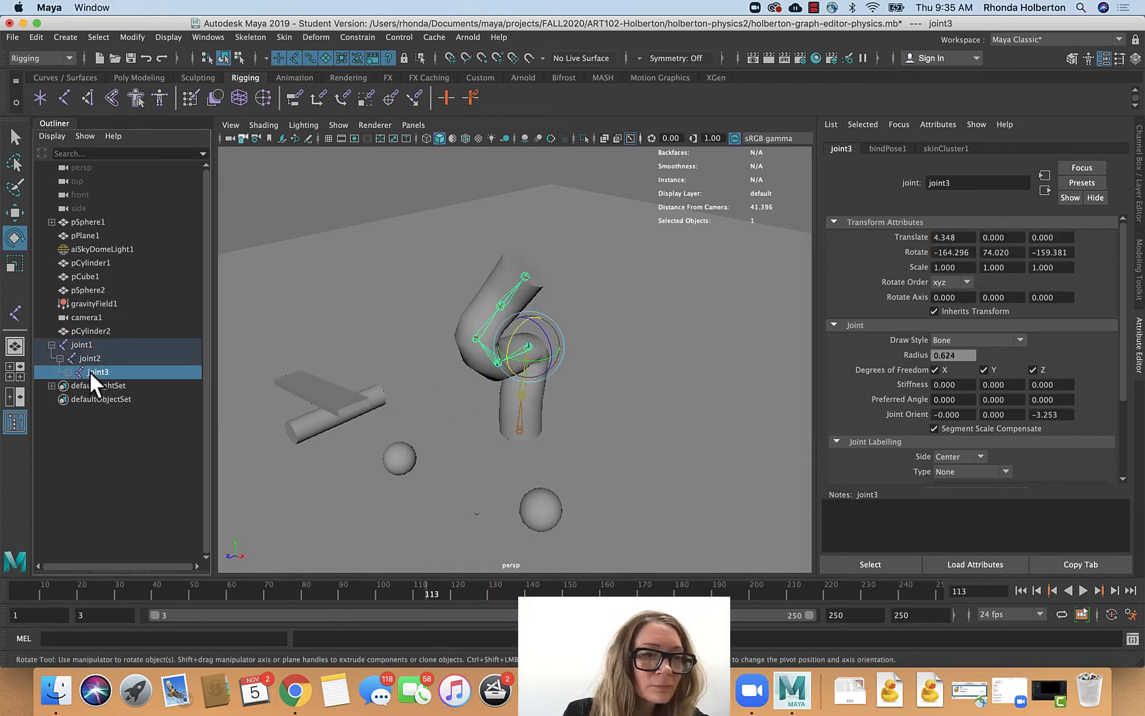
{"action": "left_click", "coordinate": [68, 371]}
{"action": "left_click", "coordinate": [86, 386]}
{"action": "left_click", "coordinate": [77, 386]}
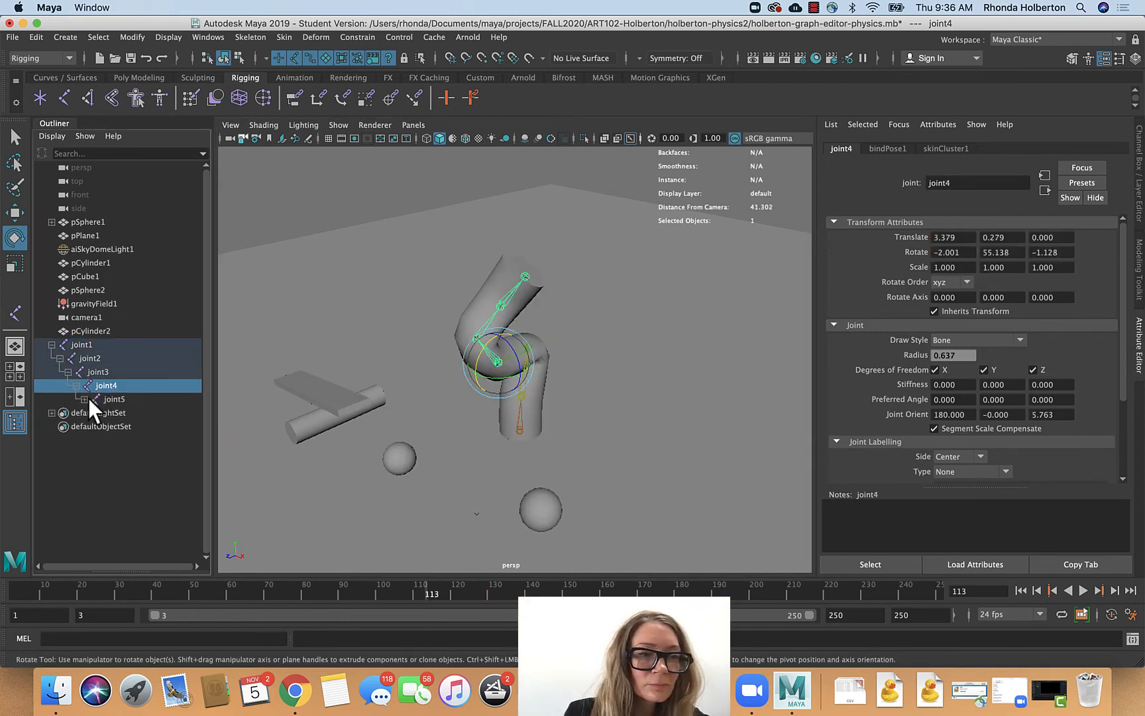
{"action": "left_click", "coordinate": [89, 398]}
{"action": "left_click", "coordinate": [84, 399]}
{"action": "left_click", "coordinate": [92, 412]}
{"action": "left_click", "coordinate": [93, 412]}
{"action": "left_click", "coordinate": [131, 426]}
- Select all joints from joint1 to joint7 and set a keyframe for their pose at frame 36
{"action": "left_click", "coordinate": [83, 342]}
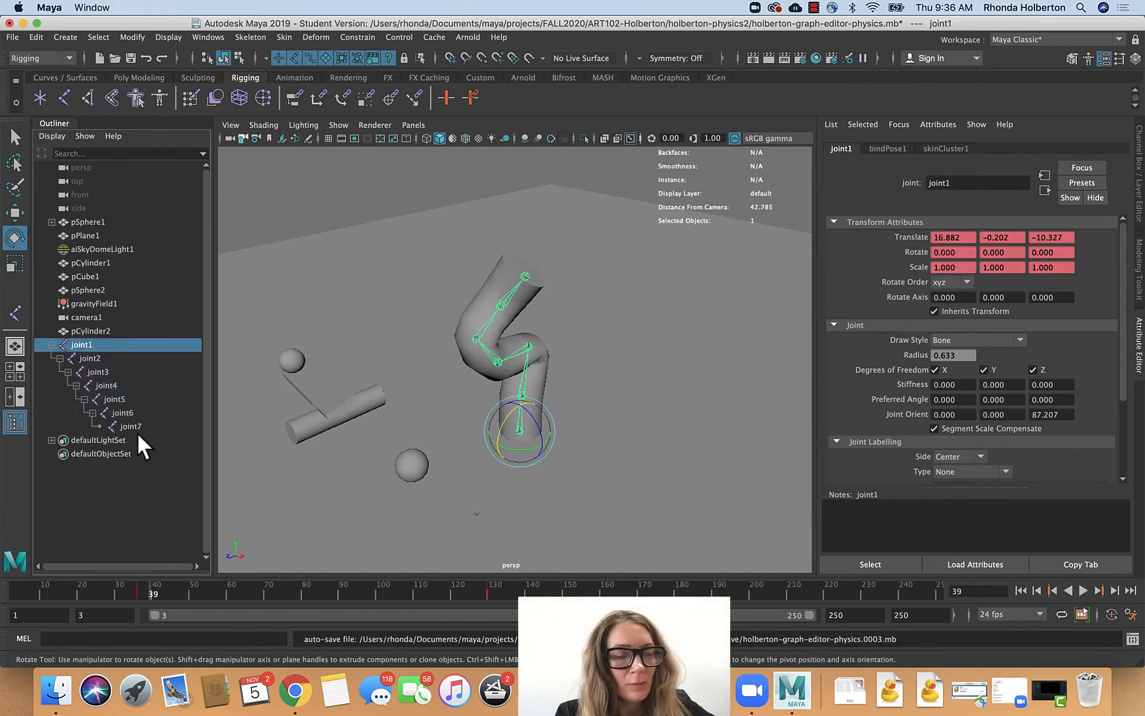
{"action": "left_click", "coordinate": [128, 424], "text": "shift"}
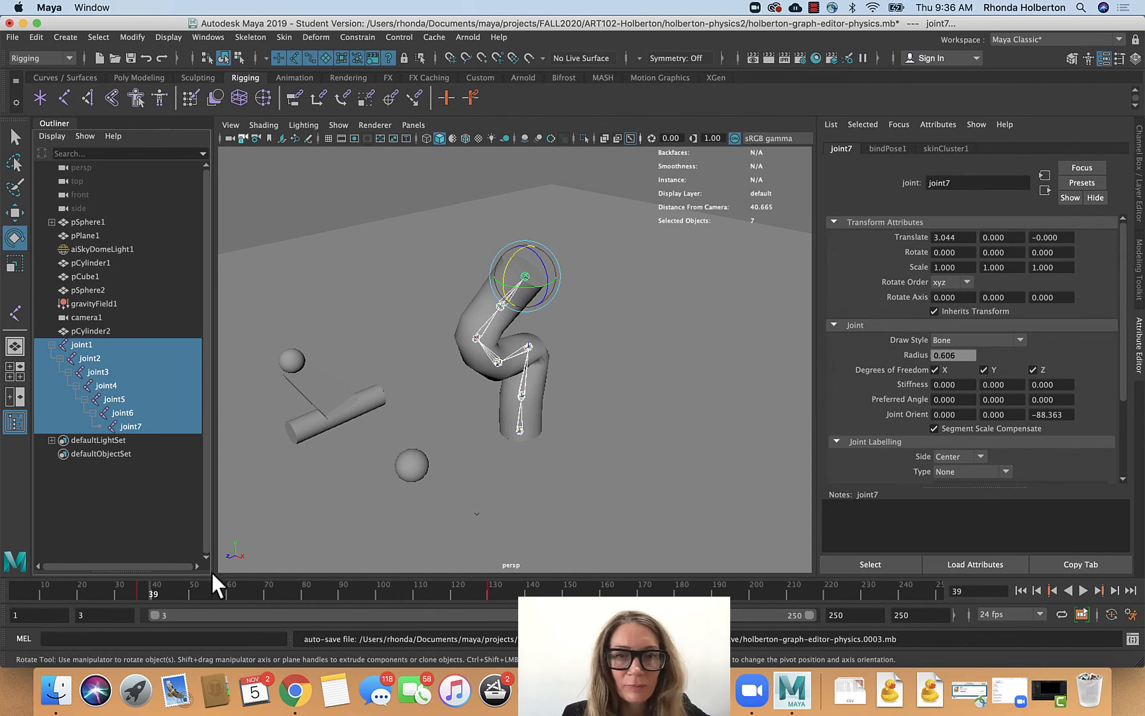
{"action": "mouse_move", "coordinate": [167, 594]}
{"action": "left_mouse_down"}
{"action": "mouse_move", "coordinate": [146, 593]}
{"action": "mouse_move", "coordinate": [470, 589]}
{"action": "mouse_move", "coordinate": [144, 590]}
{"action": "left_mouse_up"}
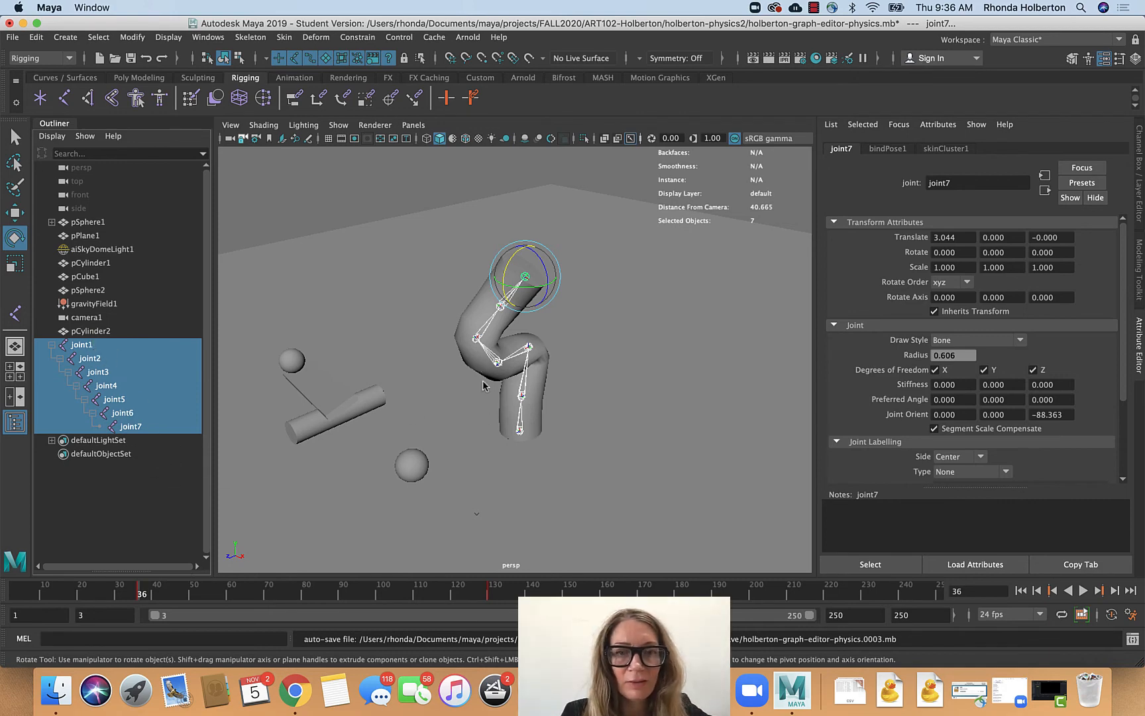
{"action": "key", "text": "s"}
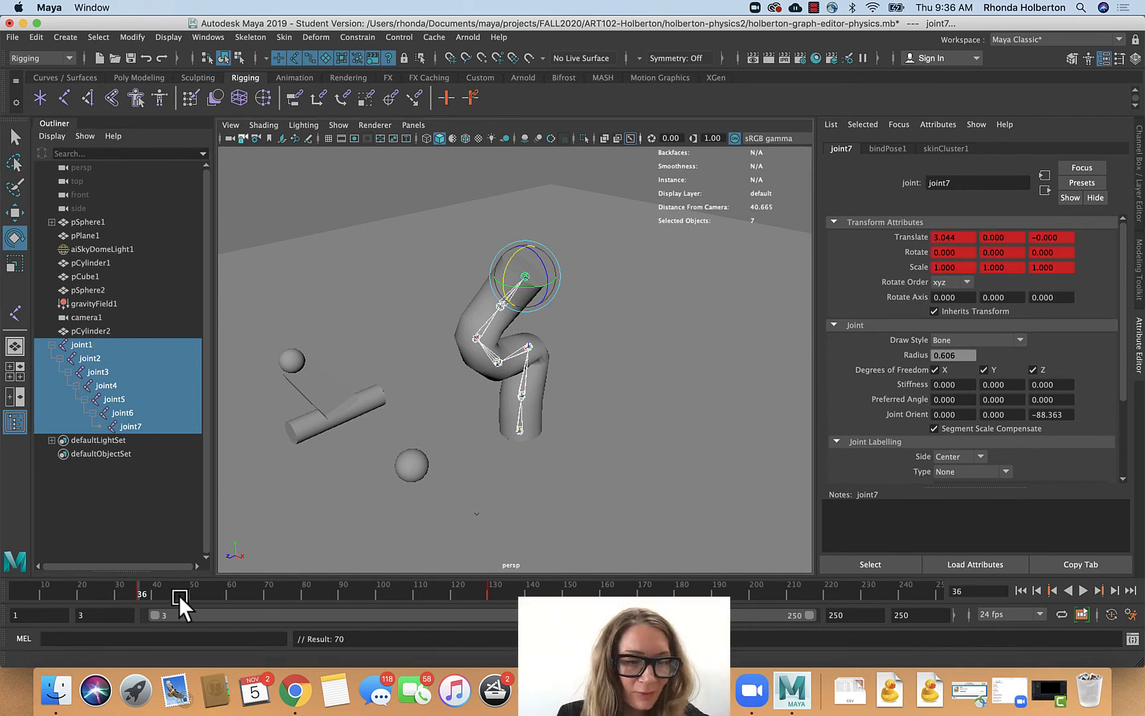
- At frame 130, rotate all seven joints together by about 7.1, 4.7 and 6.5 degrees to curl the cylinder over
{"action": "left_click", "coordinate": [489, 590]}
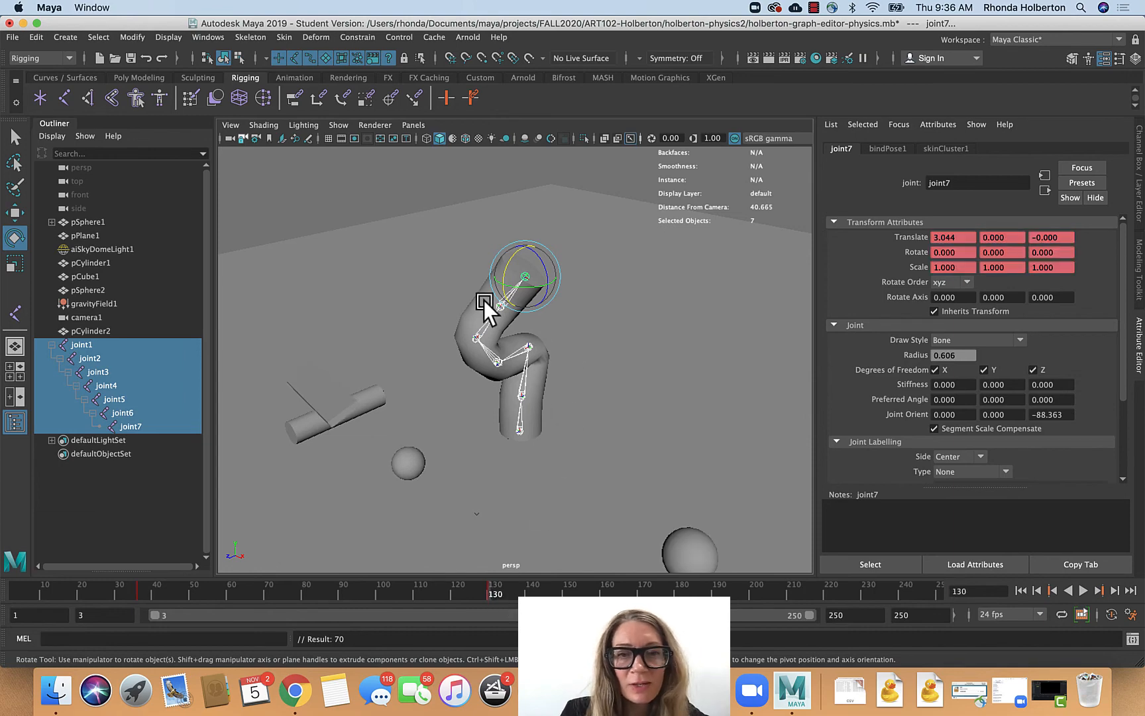
{"action": "left_click", "coordinate": [503, 269]}
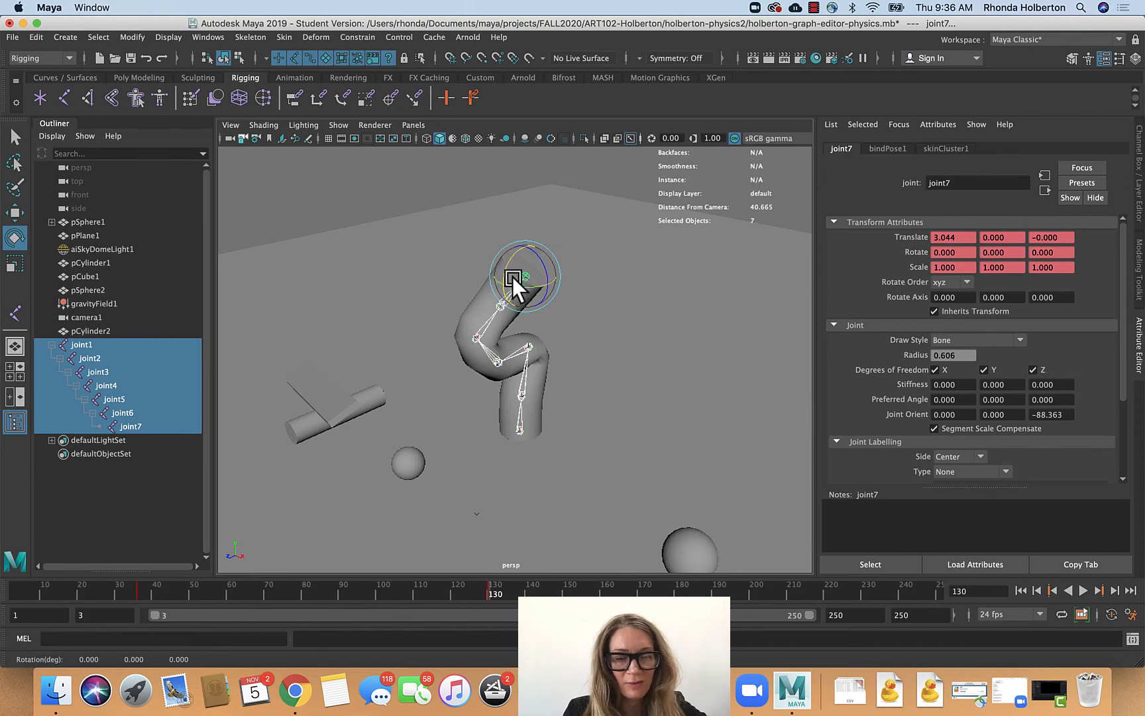
{"action": "mouse_move", "coordinate": [520, 250]}
{"action": "left_mouse_down"}
{"action": "mouse_move", "coordinate": [498, 263]}
{"action": "mouse_move", "coordinate": [510, 251]}
{"action": "left_mouse_up"}
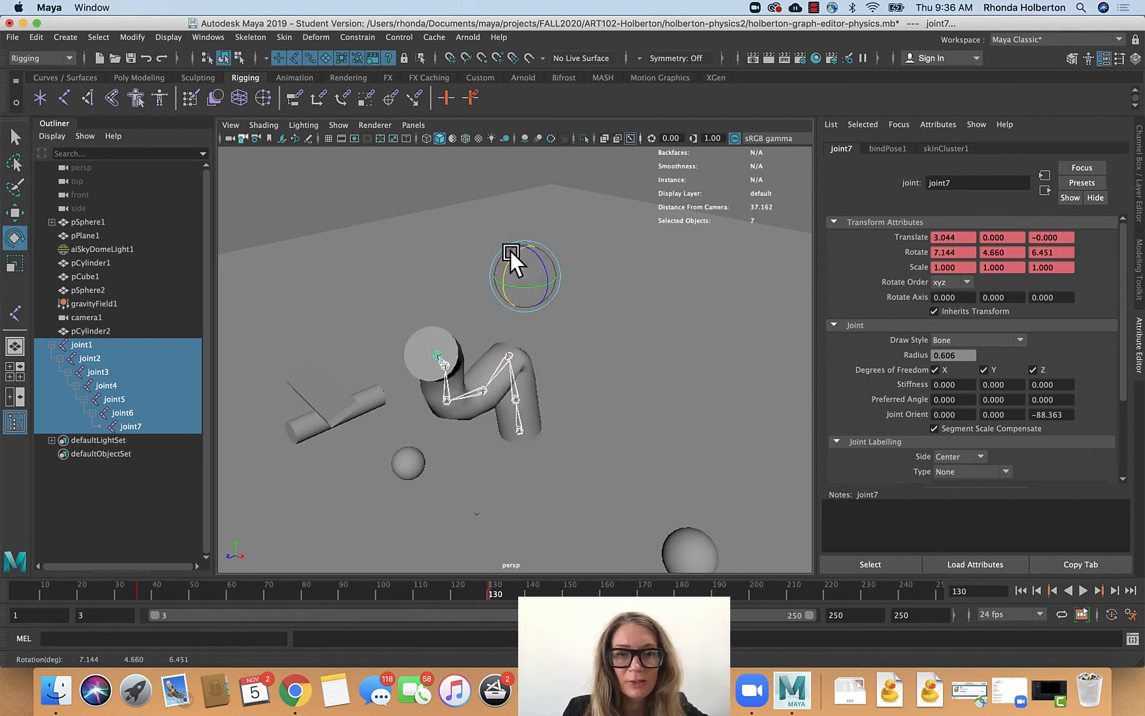
- Rotate joint3 to raise the upper part of the cylinder and turn joint4 to about 1.0, -35.9, -0.3 degrees
{"action": "left_click", "coordinate": [495, 367]}
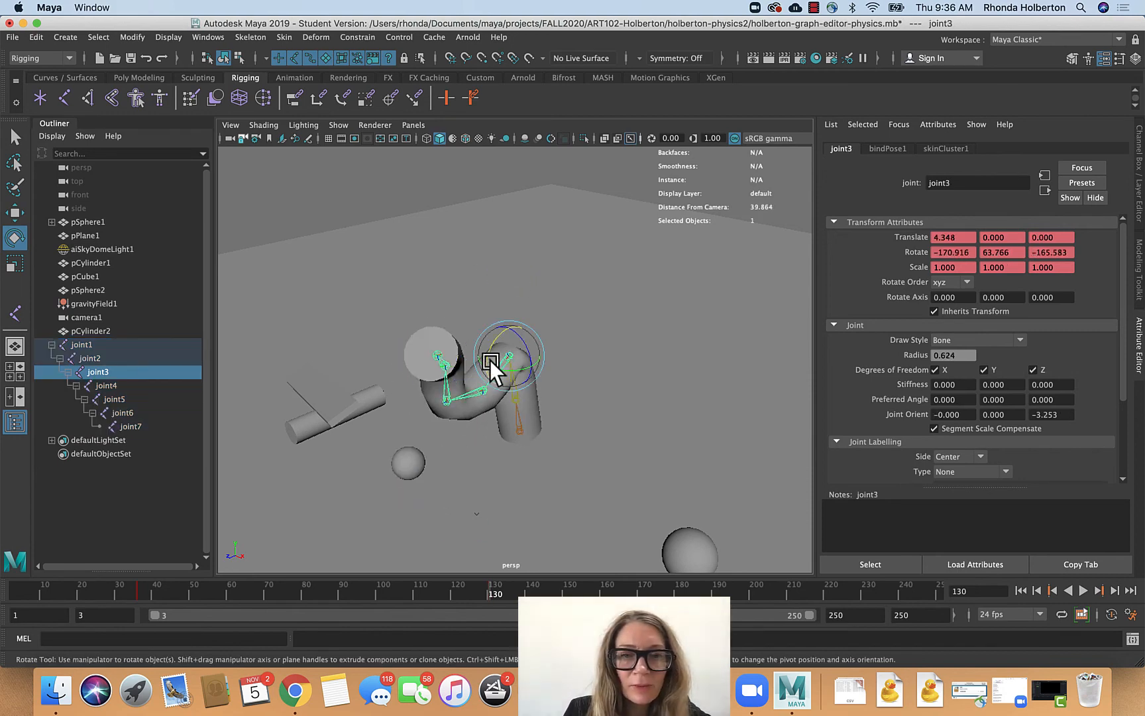
{"action": "left_click_drag", "start_coordinate": [489, 358], "coordinate": [458, 335]}
{"action": "left_click", "coordinate": [491, 309]}
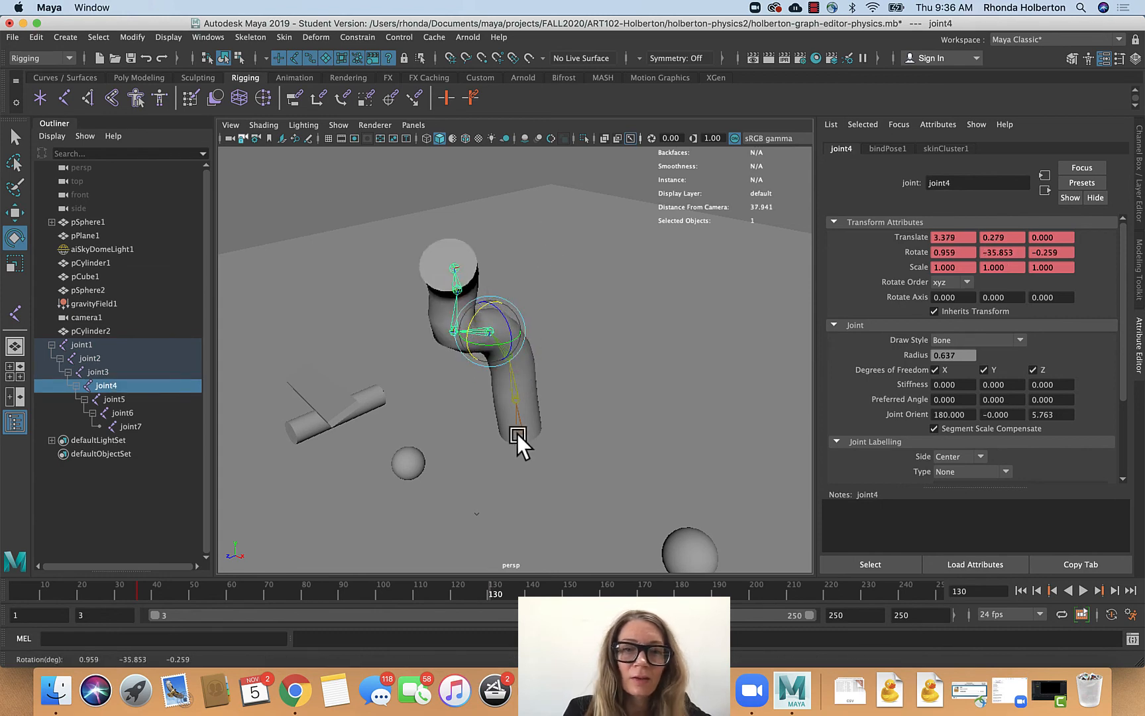
- Key all joints from joint1 to joint7 at frame 130 and scrub the animation back to about frame 35
{"action": "left_click", "coordinate": [74, 348]}
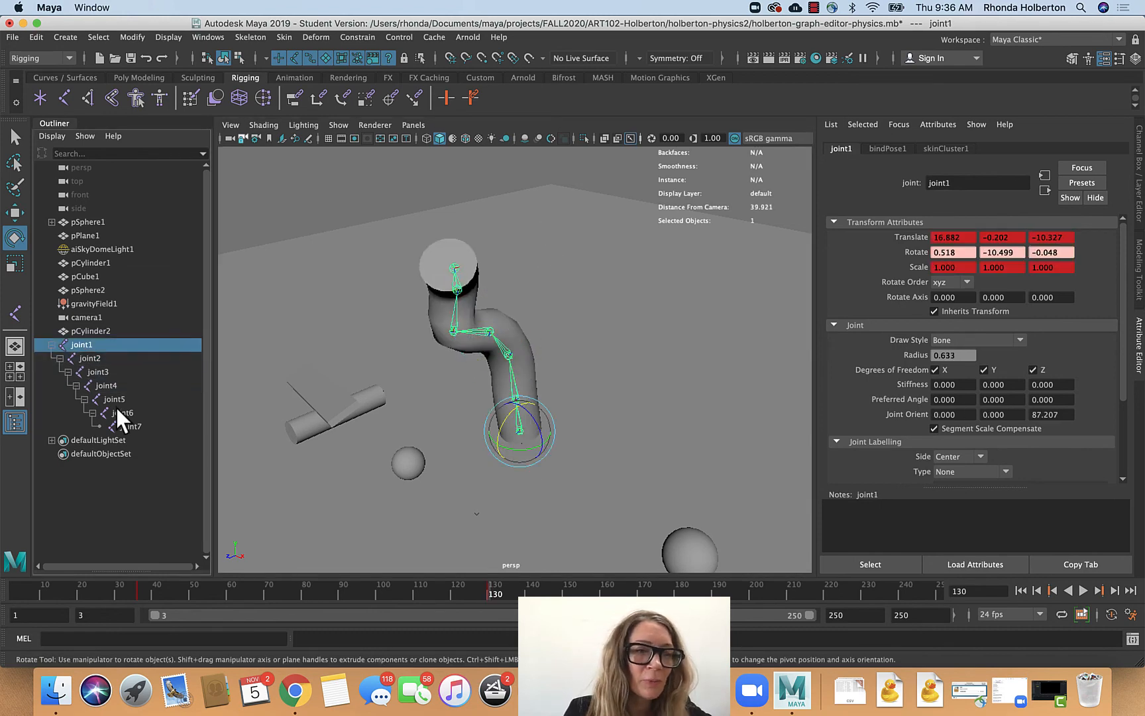
{"action": "left_click", "coordinate": [137, 425], "text": "shift"}
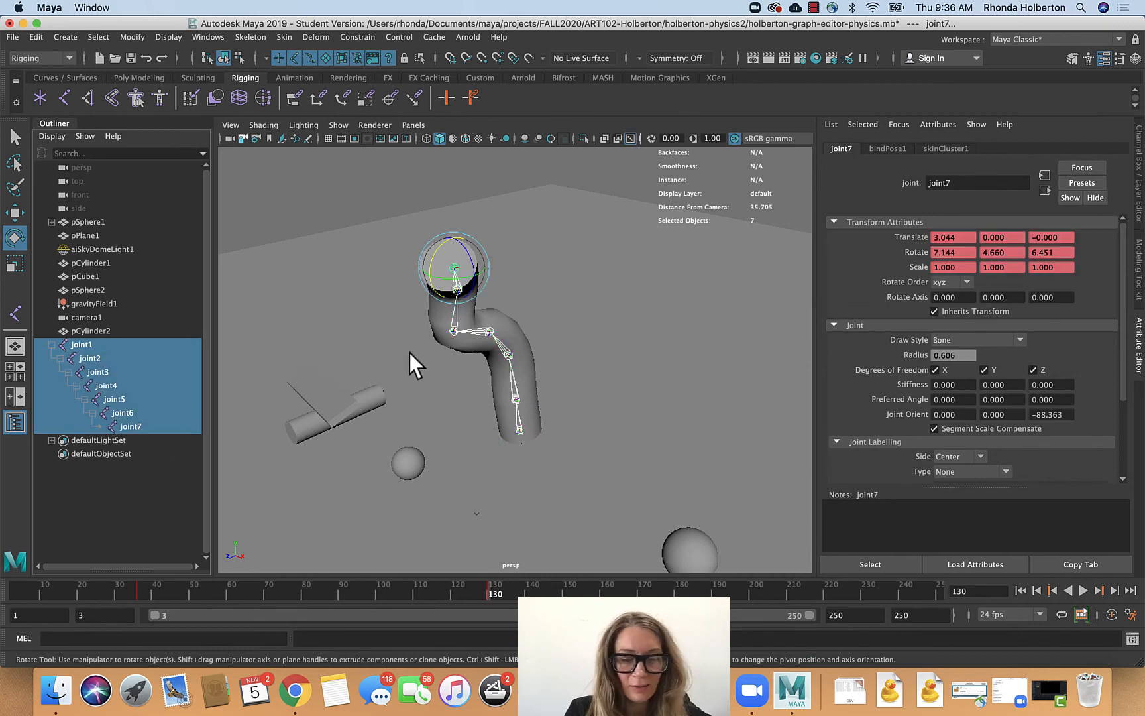
{"action": "key", "text": "s"}
{"action": "left_click_drag", "start_coordinate": [480, 590], "coordinate": [137, 587]}
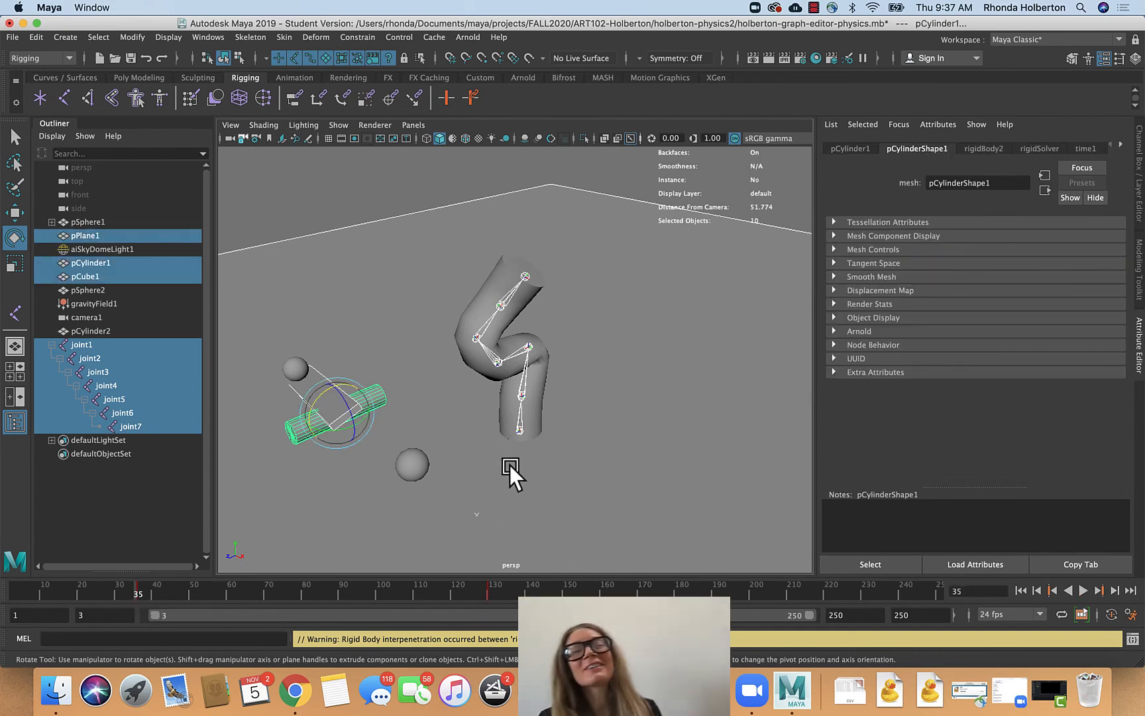